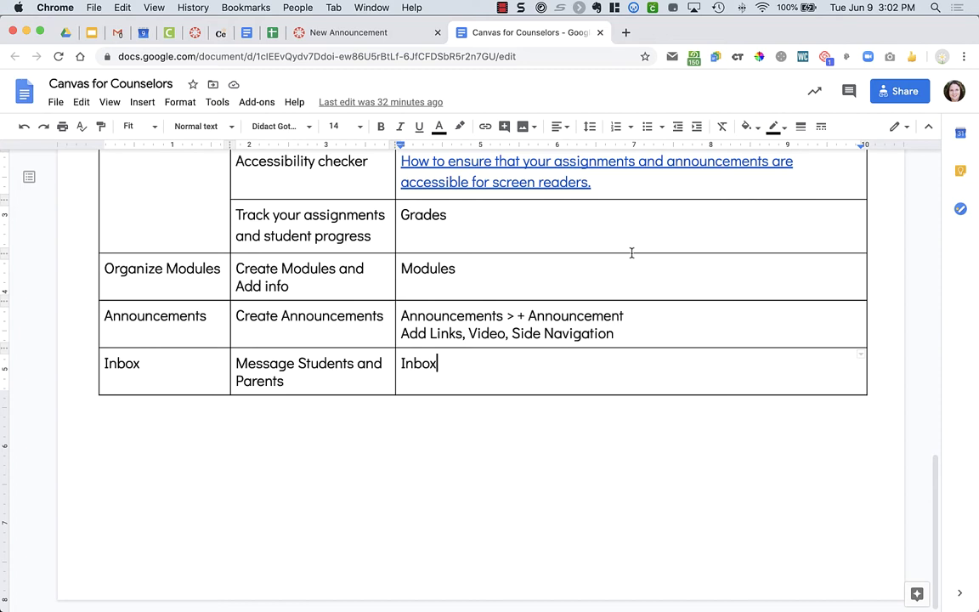
Discard the unsaved Biology announcement draft and leave for the Biology-P course home
left_click(197, 34)
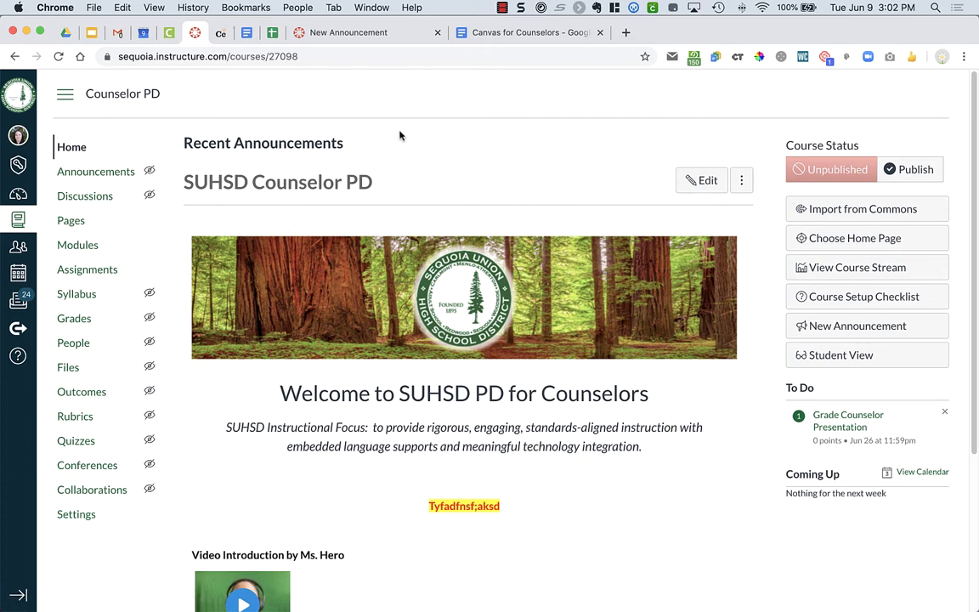
left_click(323, 34)
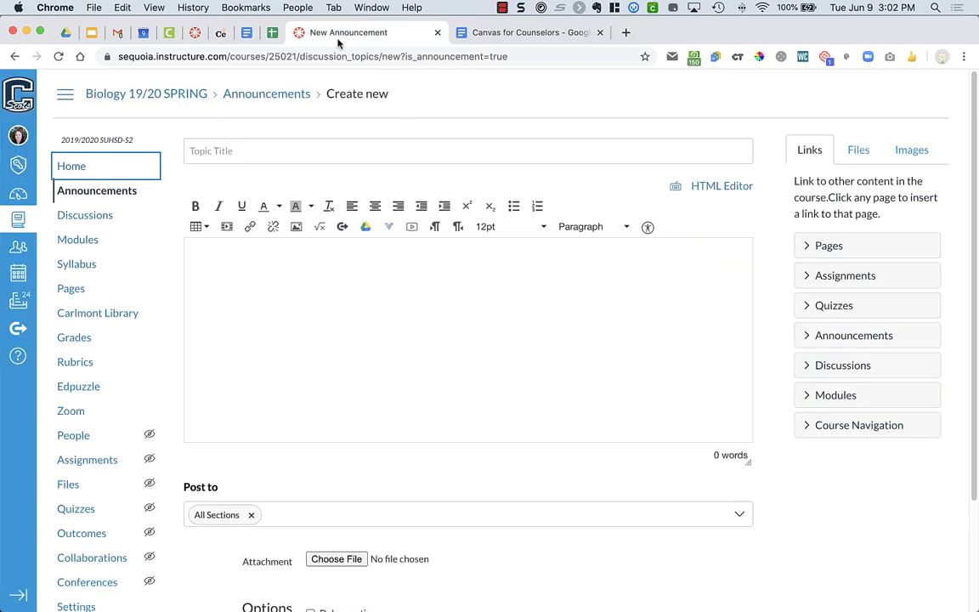
left_click(193, 97)
left_click(590, 222)
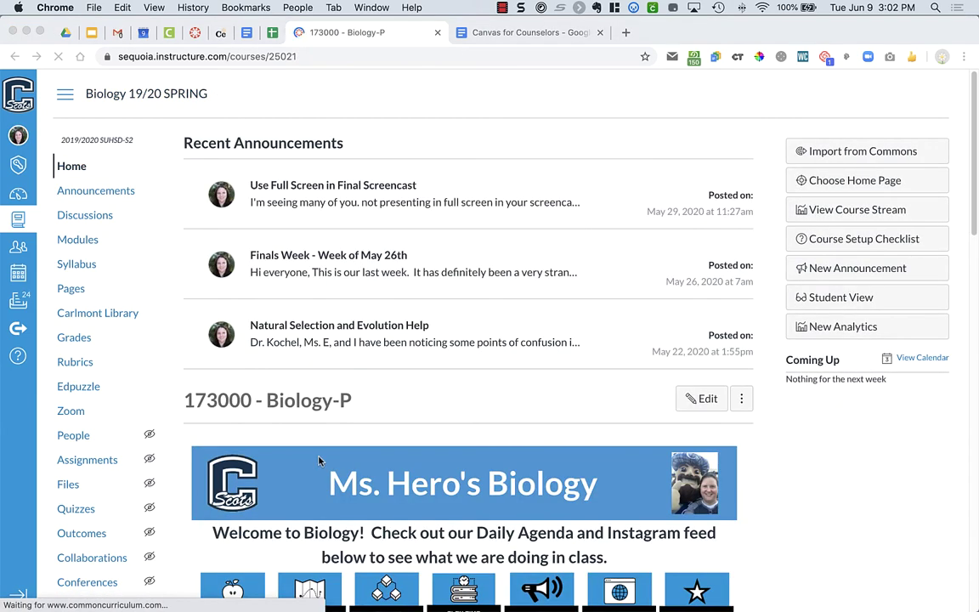
Look over the Biology-P home page, then return to the Counselor PD course home
scroll(319, 460, "down", 5)
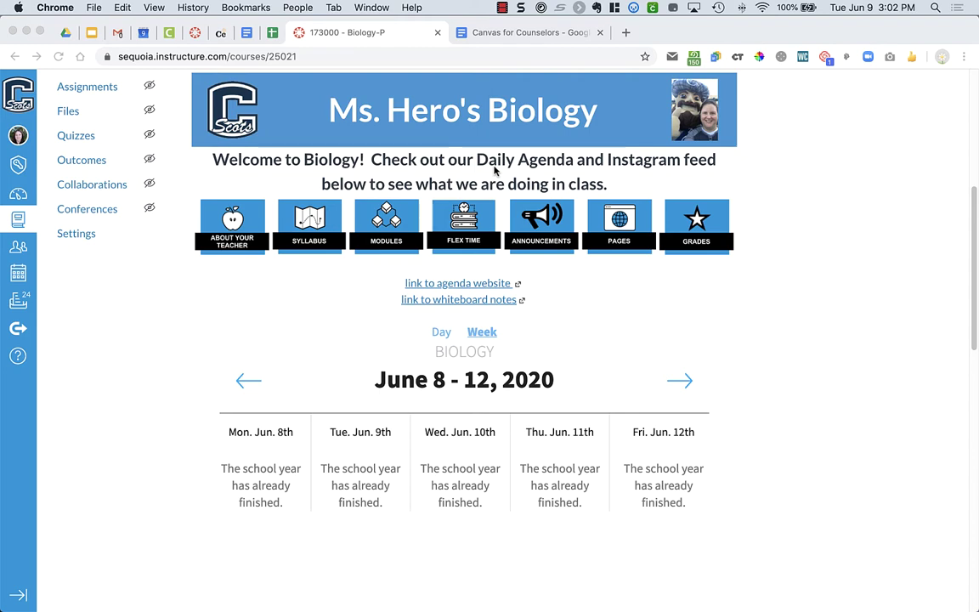
scroll(494, 170, "up", 10)
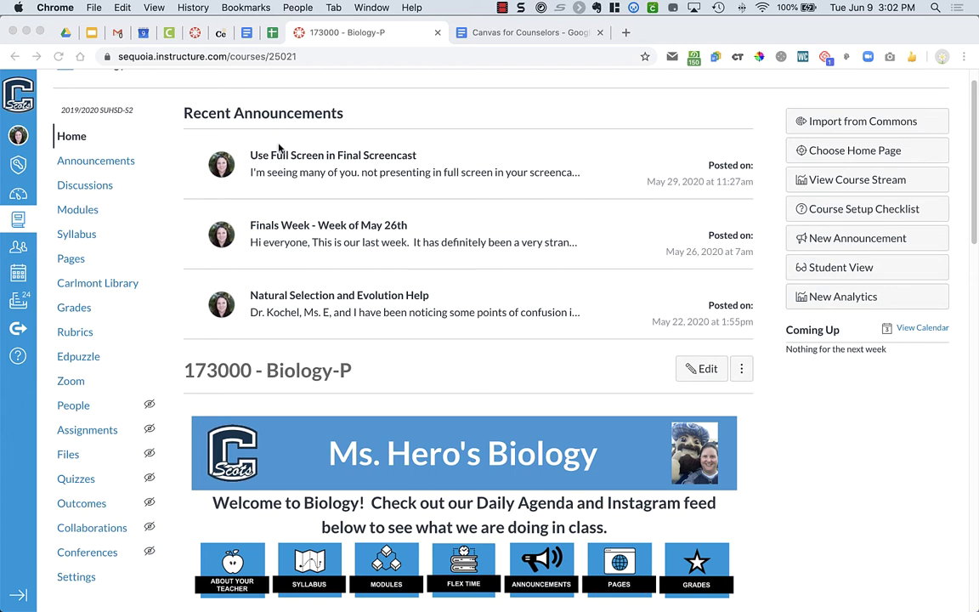
left_click(196, 33)
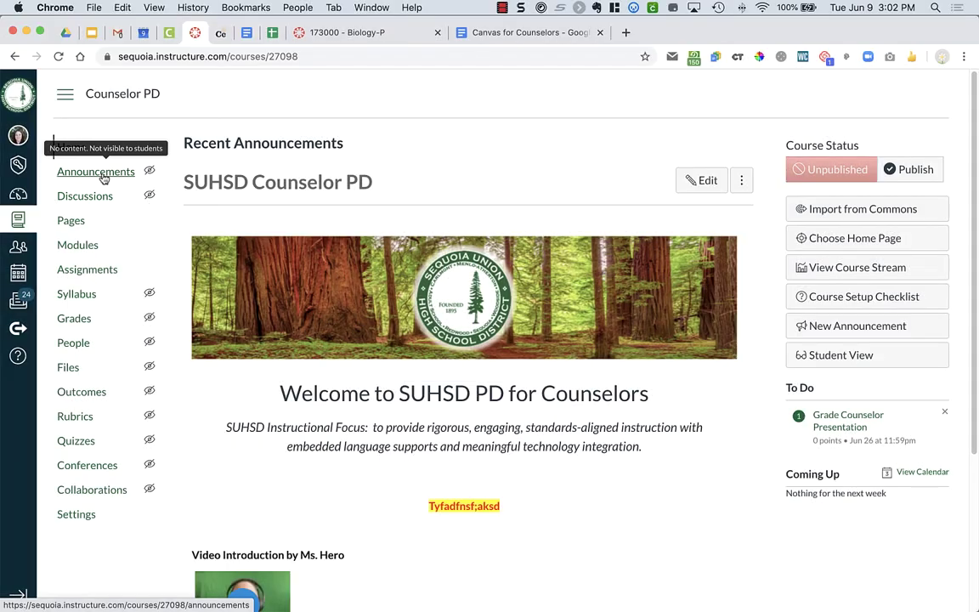
From Counselor PD's Announcements list, start a blank new announcement
left_click(95, 171)
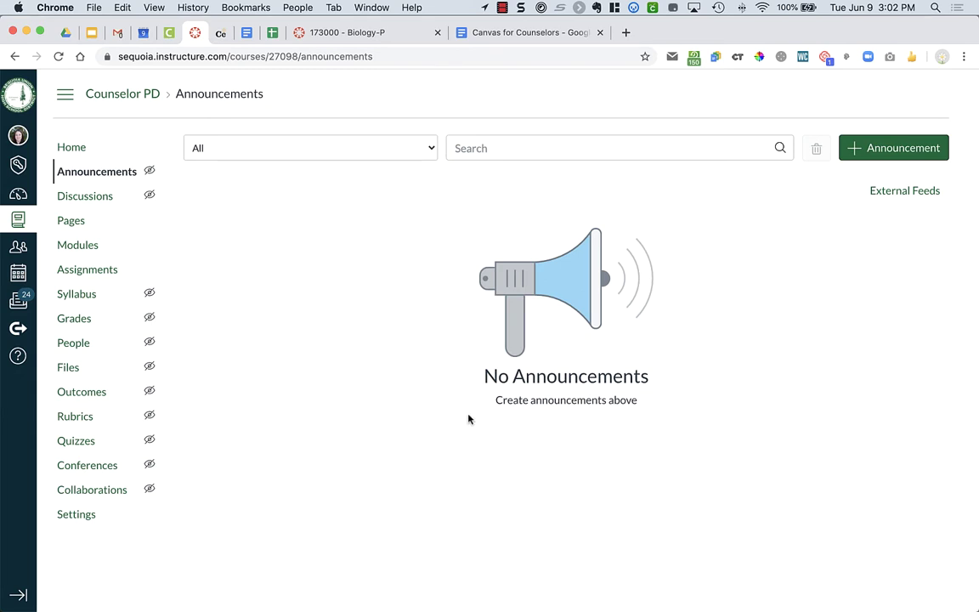
left_click(888, 149)
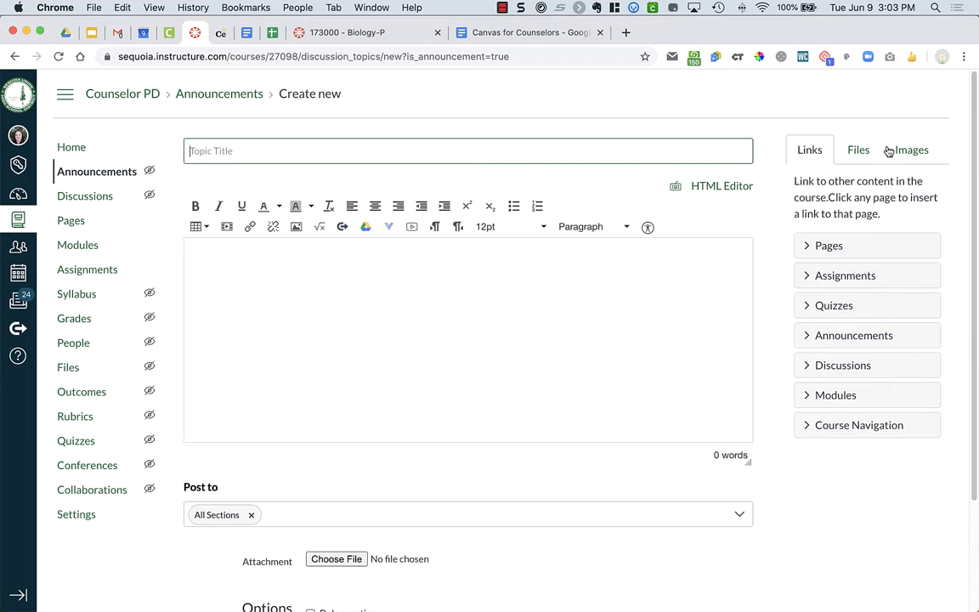
Title it 'Course Reg Info' and start a numbered list with 'Please review the slides about'
type("Course Reg Info")
left_click(677, 341)
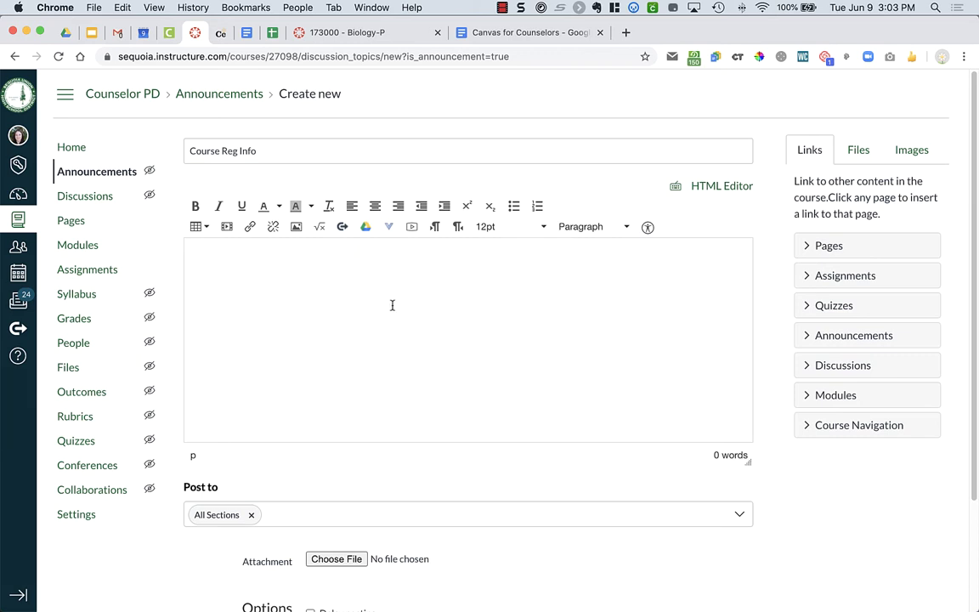
left_click(510, 272)
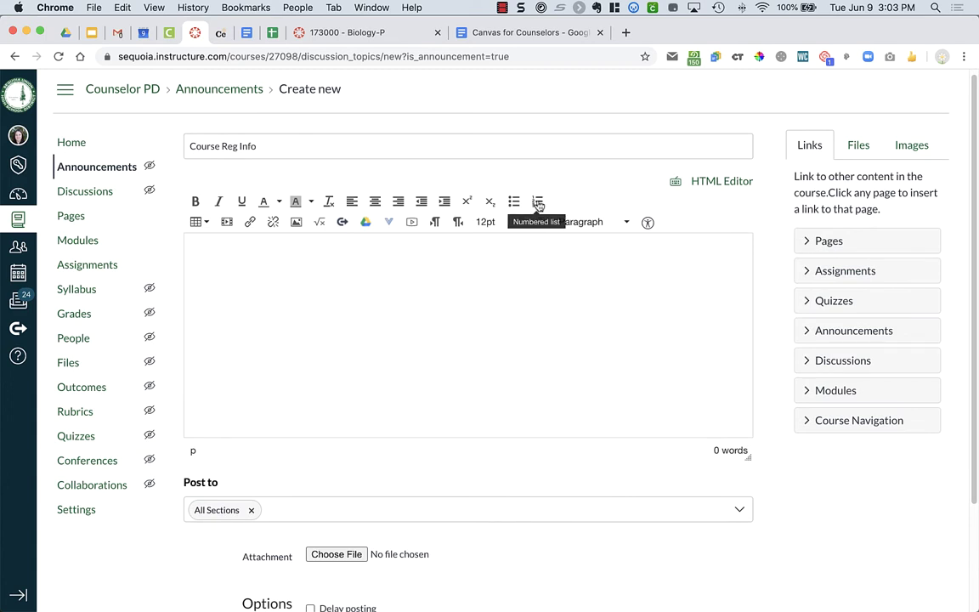
left_click(537, 202)
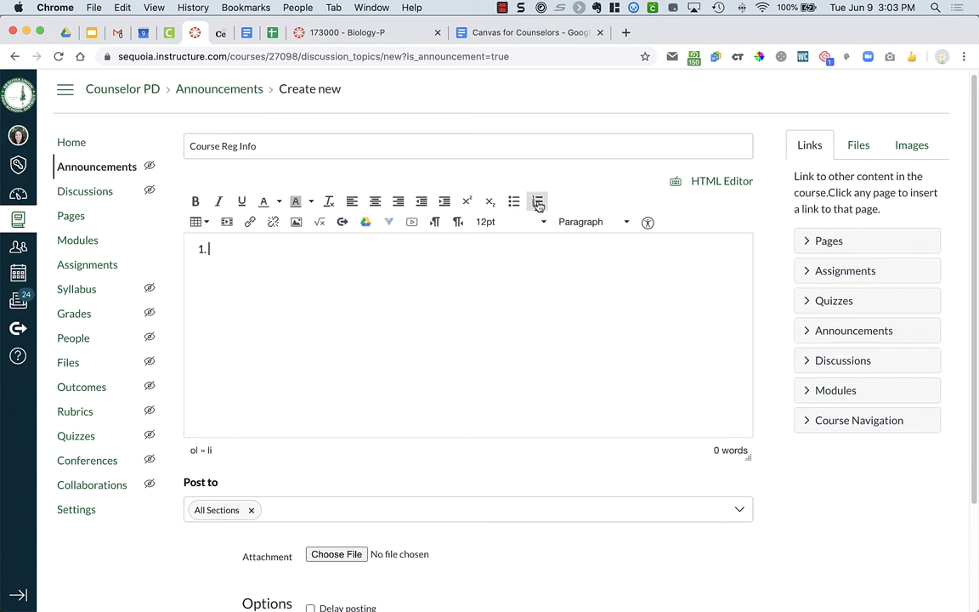
type("Please watch the")
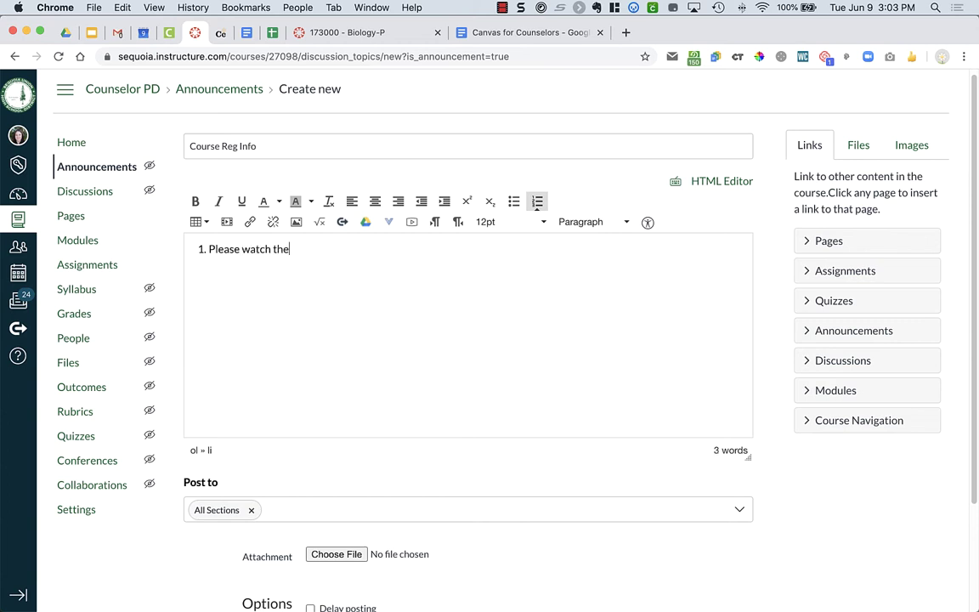
key("BackSpace")
key("BackSpace")
key("BackSpace")
key("BackSpace")
key("BackSpace")
key("BackSpace")
key("BackSpace")
key("BackSpace")
key("BackSpace")
type("review thes")
key("BackSpace")
type("slides")
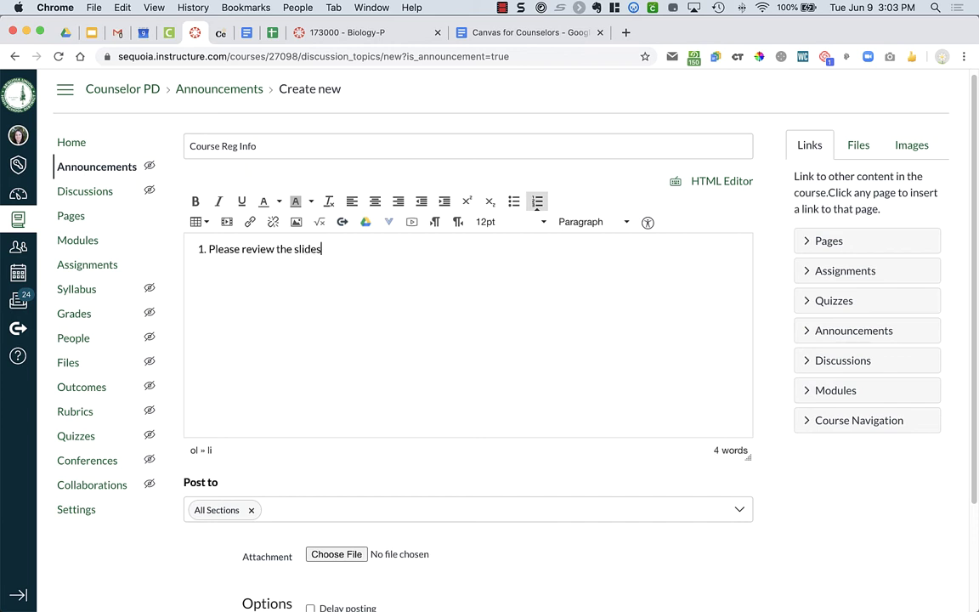
type(" about")
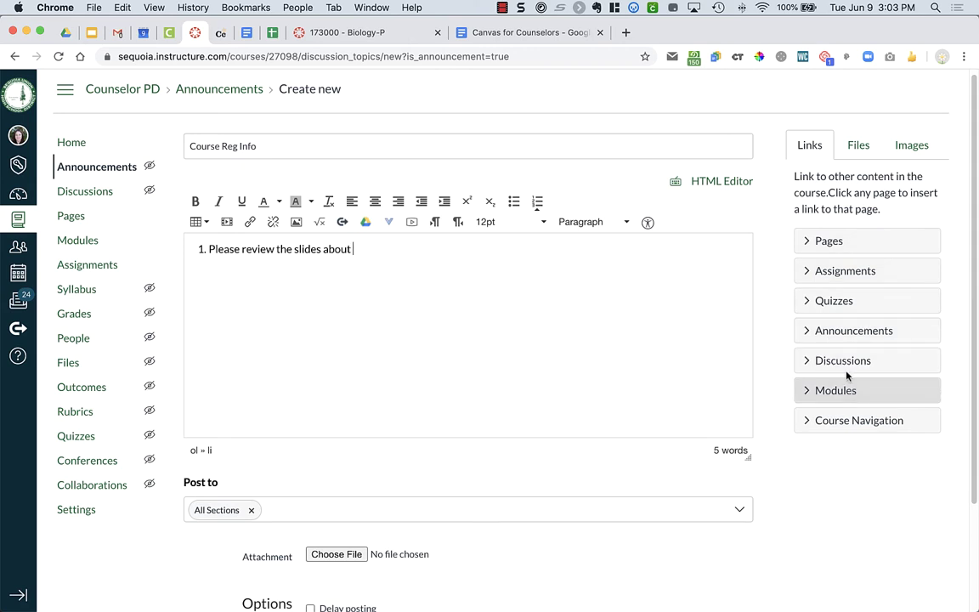
Link Counselor Presentation in item 1 and reword it to end 'titled Counselor Presentation.'
left_click(809, 274)
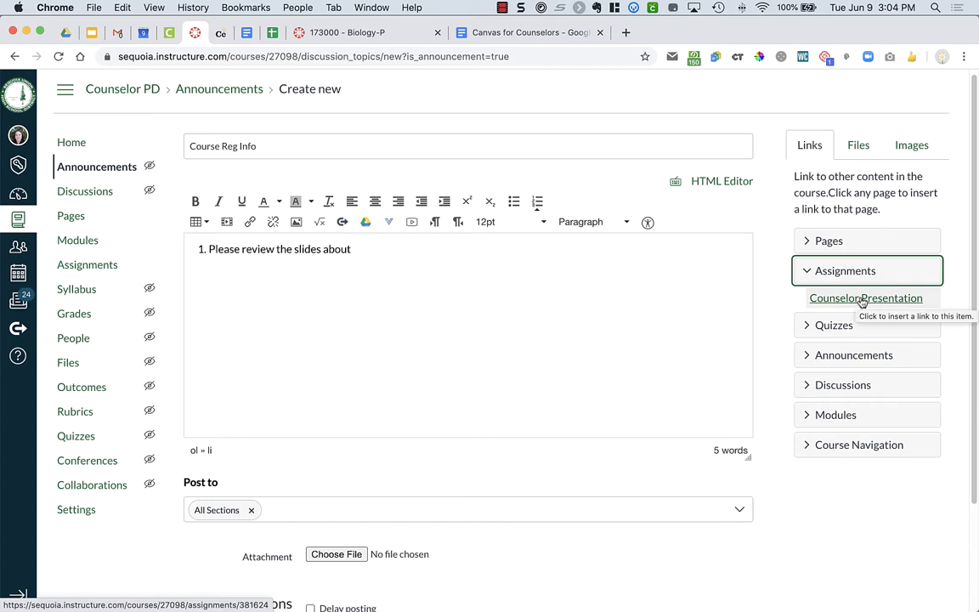
left_click(862, 299)
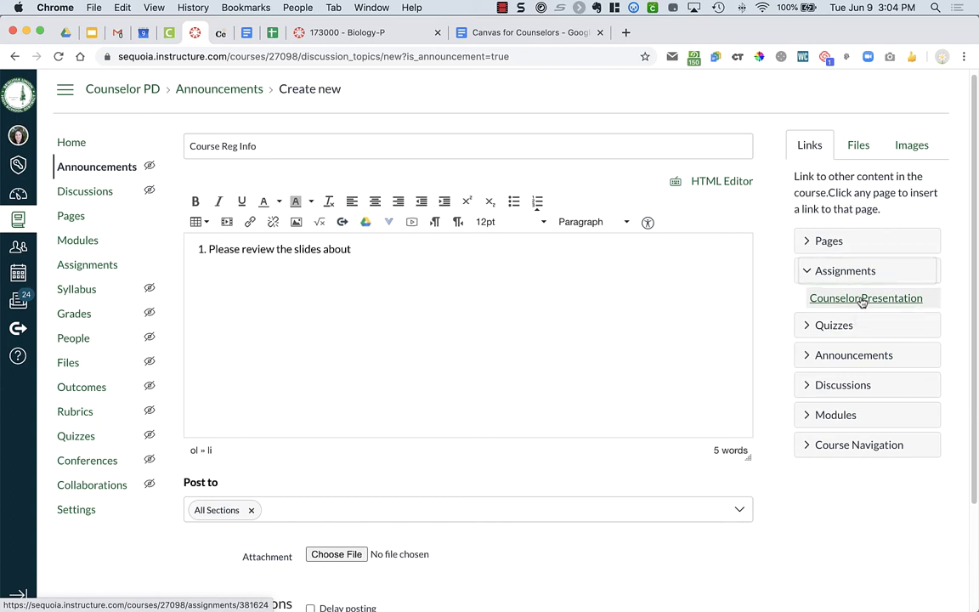
double_click(335, 248)
key("BackSpace")
type("ti")
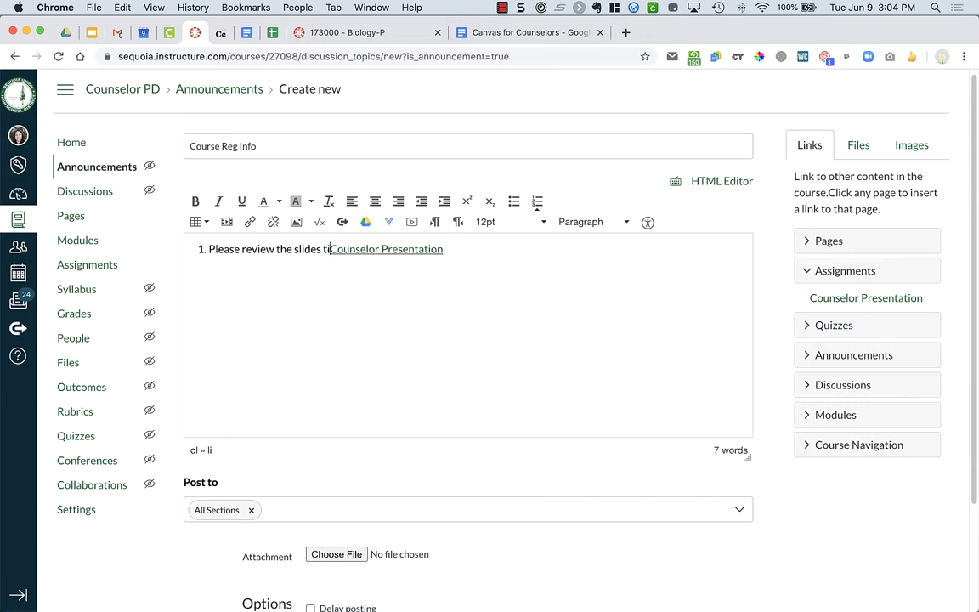
type("tl")
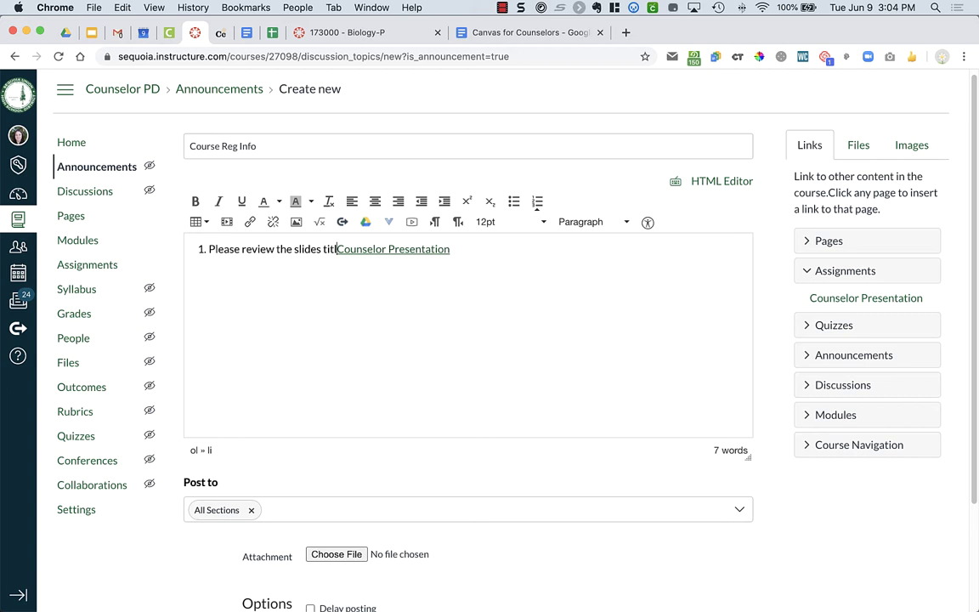
type("ed")
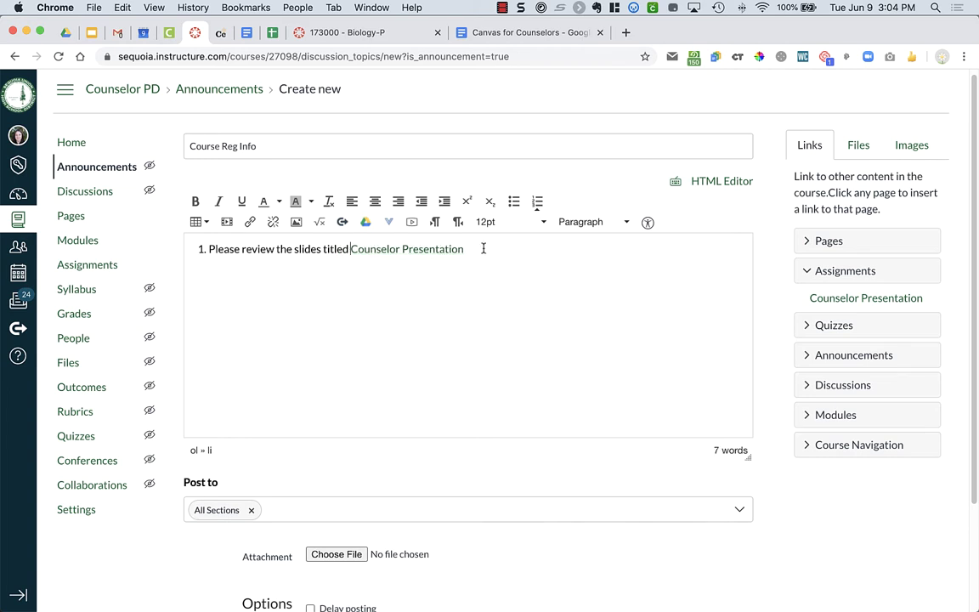
left_click(483, 248)
type(".")
Add a second list item reading 'Go to the module'
key("Return")
type("Go to the module")
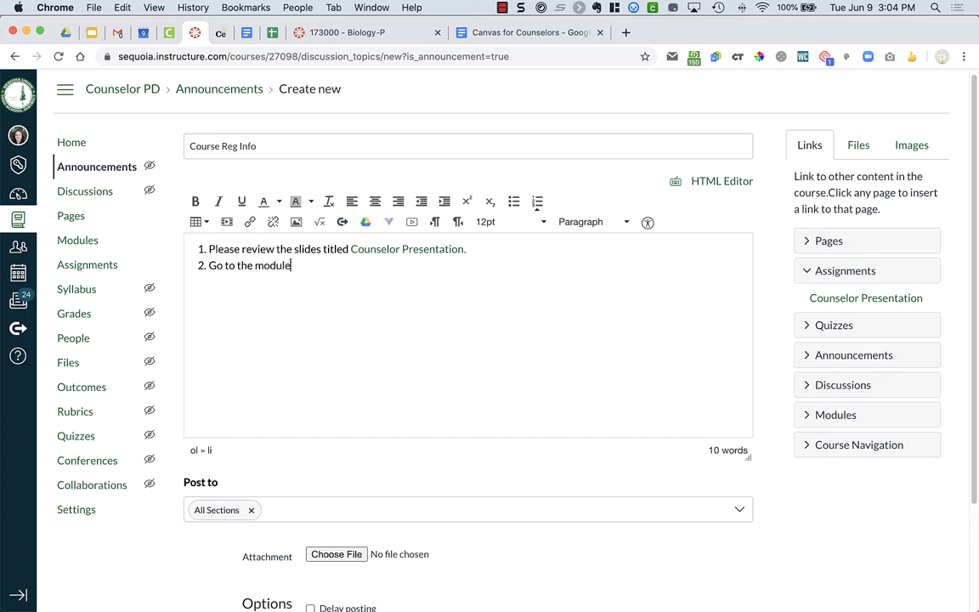
left_click(805, 419)
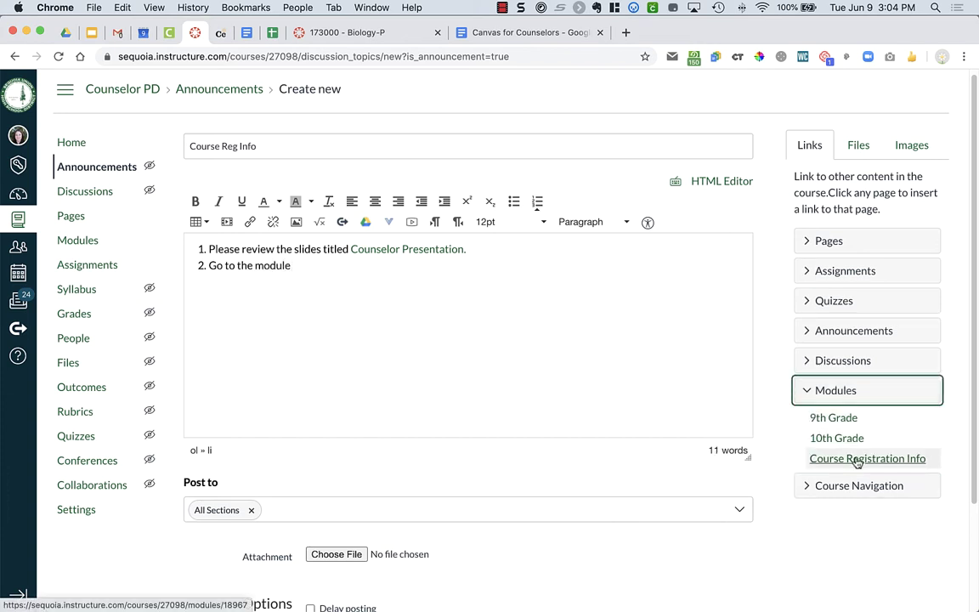
Link Course Registration Info in item 2 and place a Naviance Instructions link as item 3
left_click(857, 460)
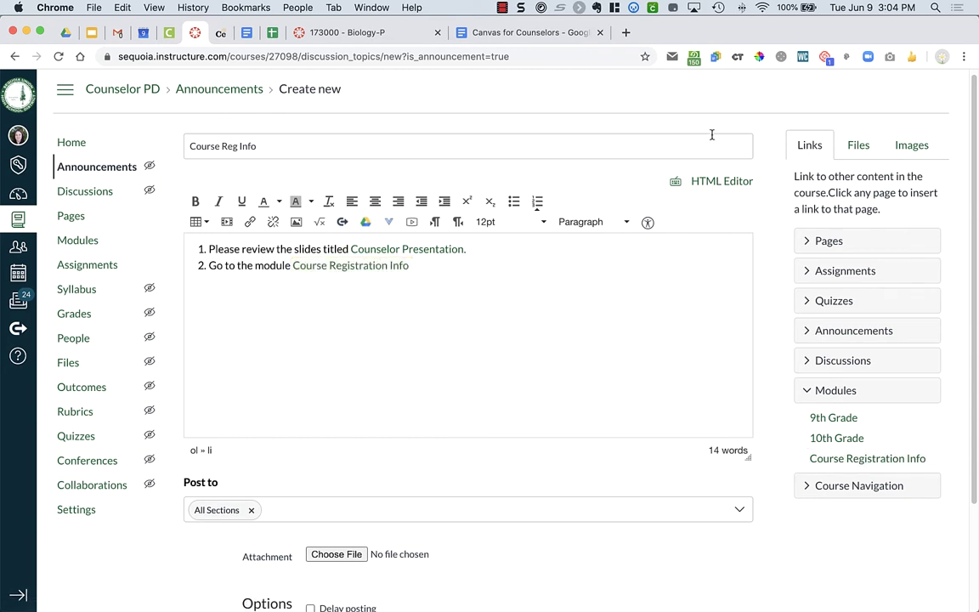
left_click(808, 240)
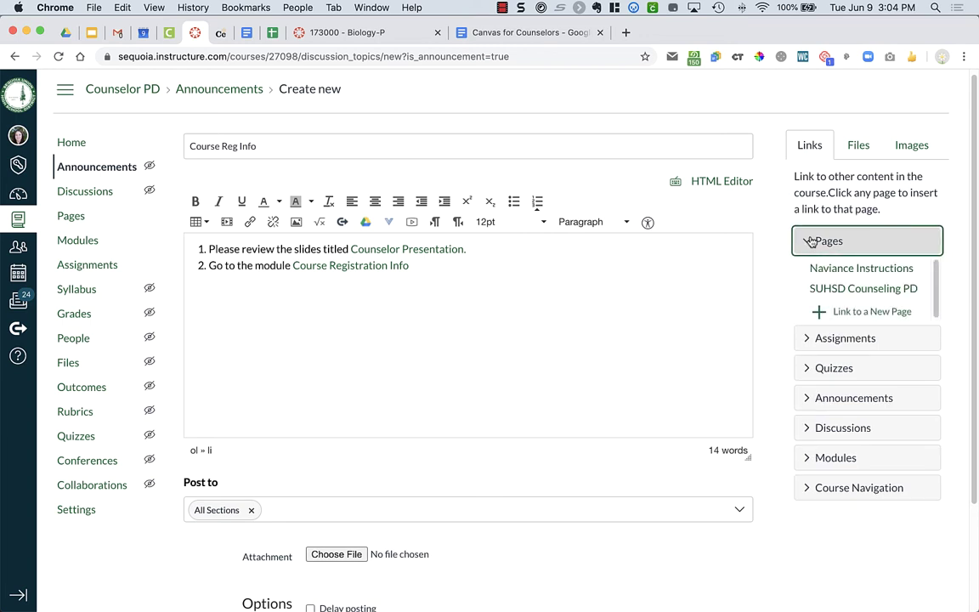
left_click(860, 269)
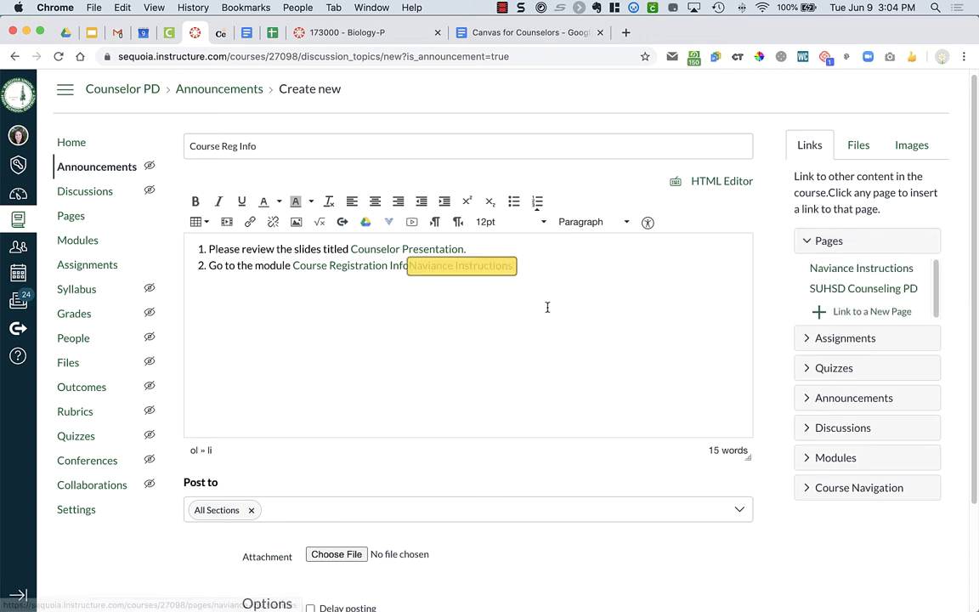
left_click(409, 265)
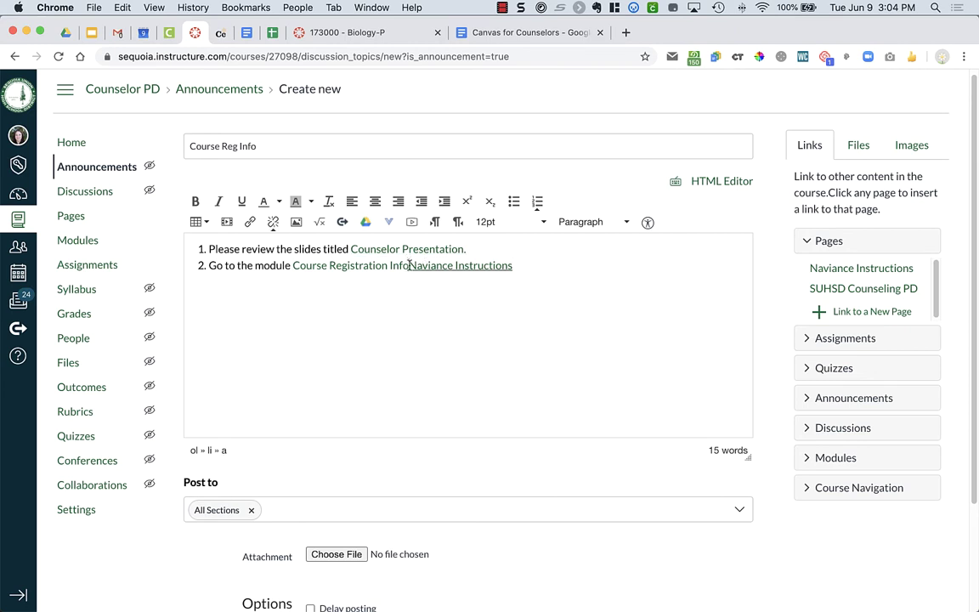
key("Return")
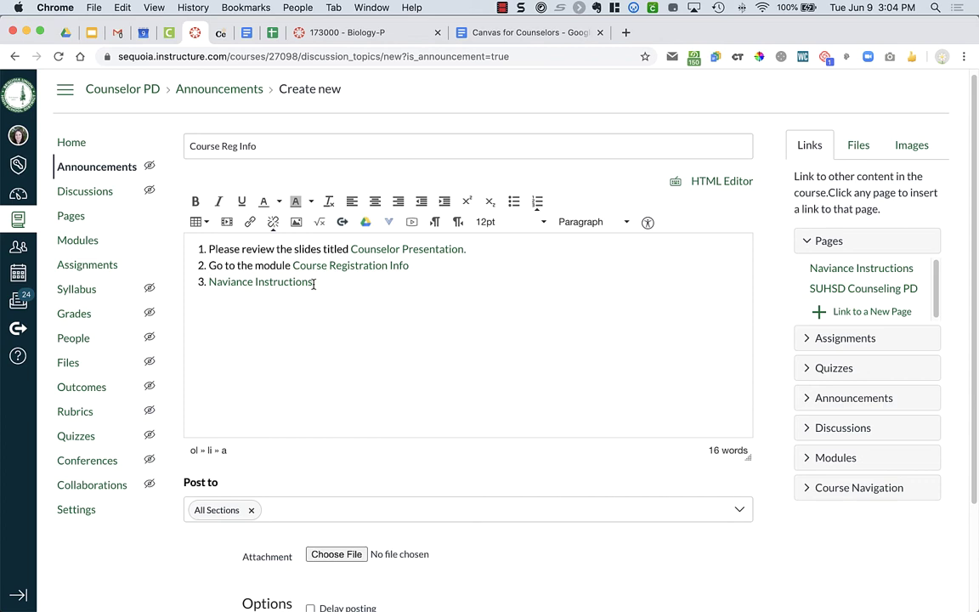
scroll(341, 360, "down", 2)
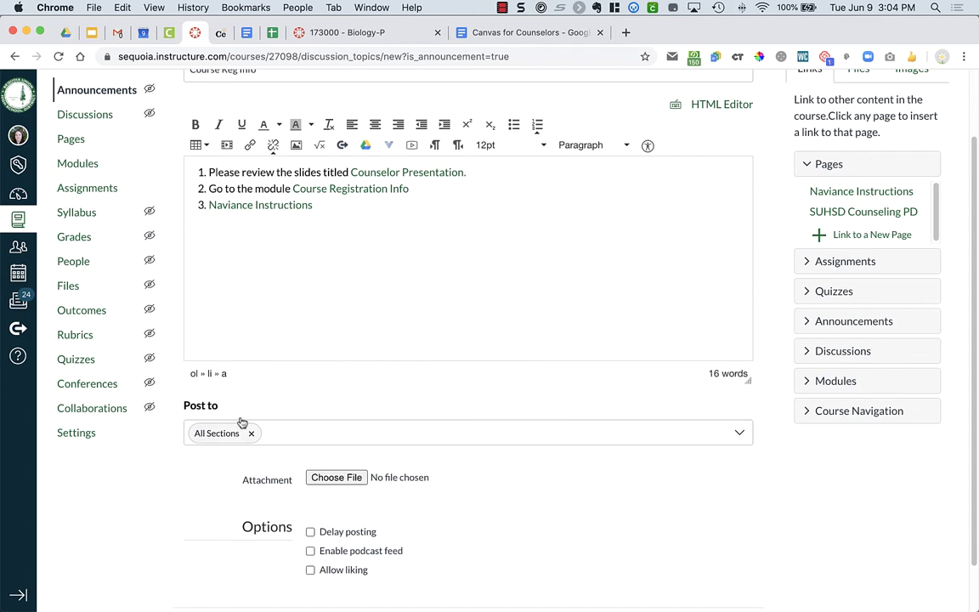
left_click(303, 432)
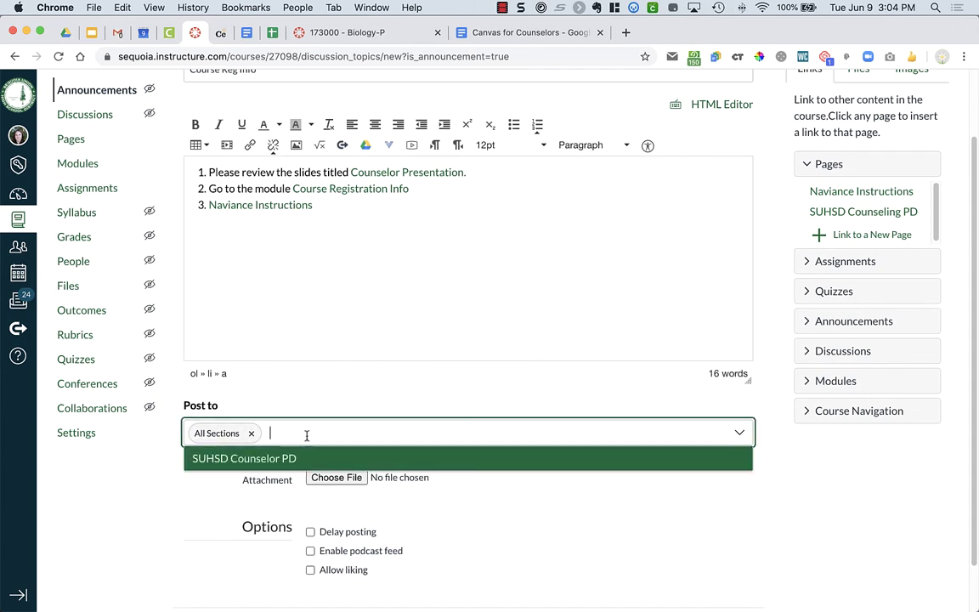
left_click(287, 396)
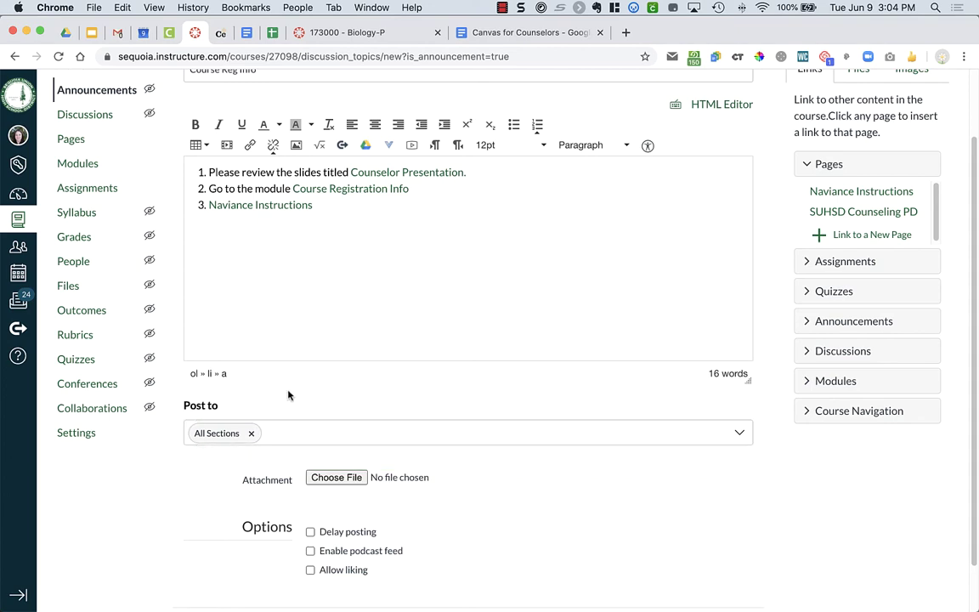
Start a new announcement in the Biology-P course
left_click(358, 30)
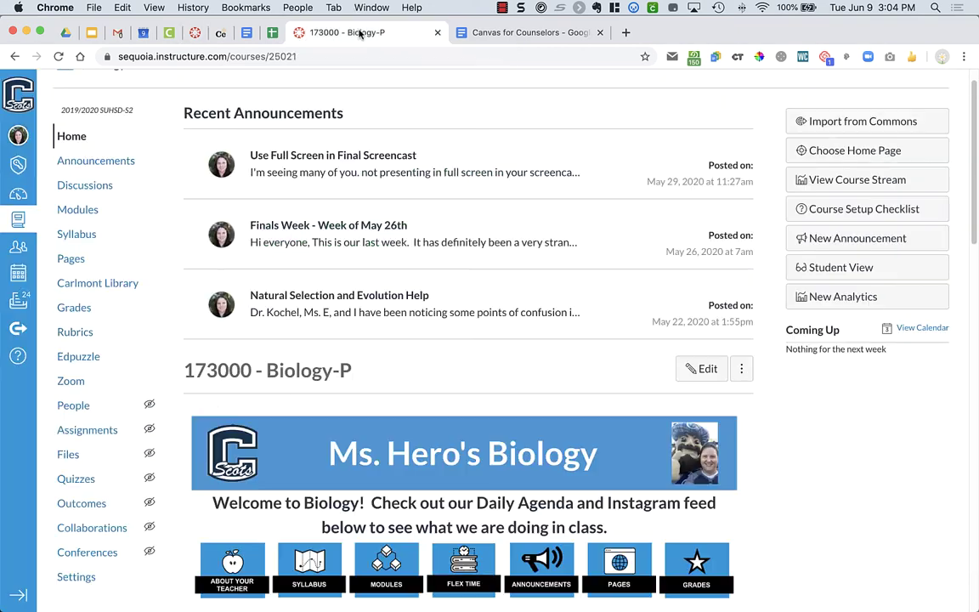
left_click(102, 162)
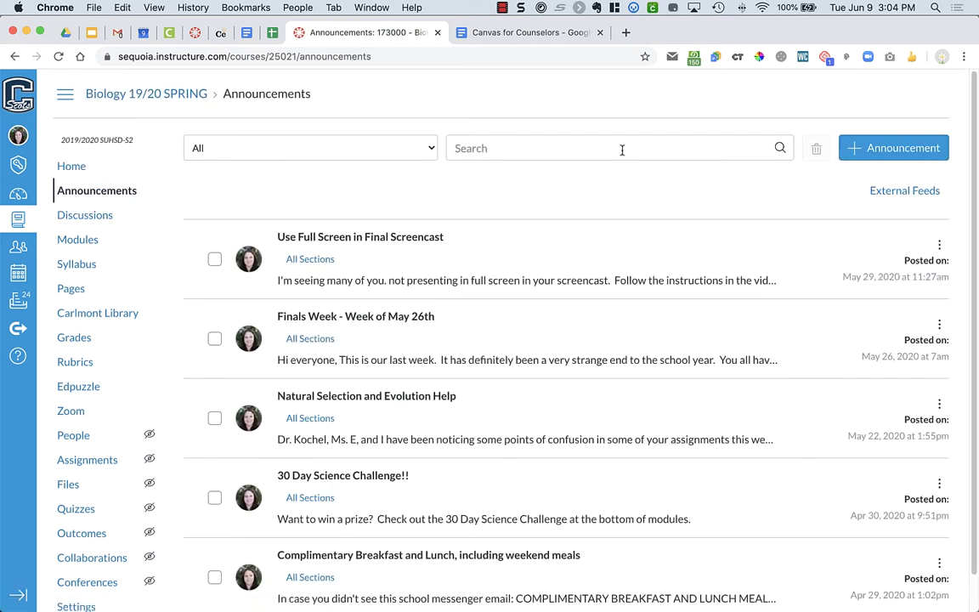
left_click(868, 159)
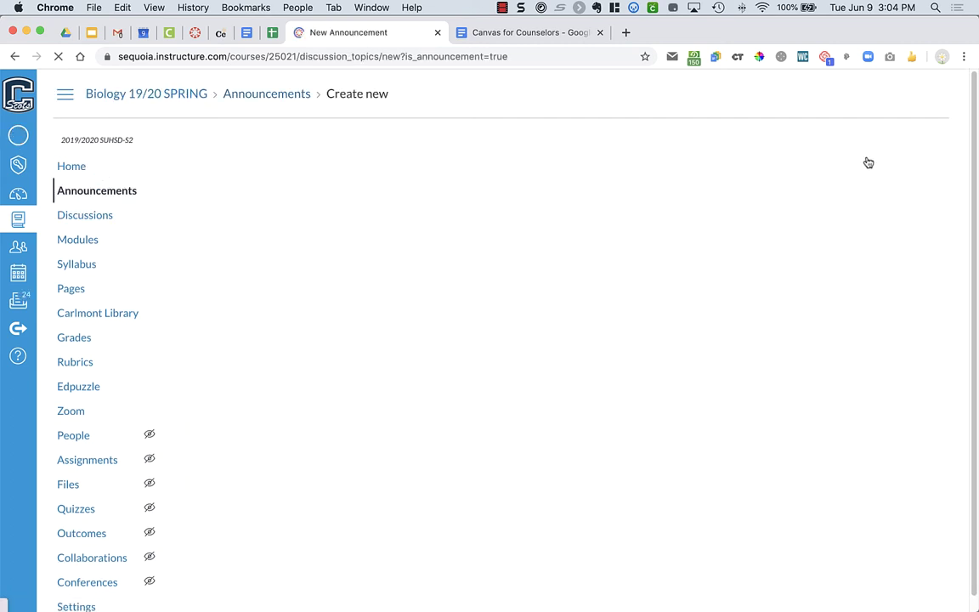
Address it only to section P-01 instead of All Sections, then return to the Counselor PD draft
scroll(616, 398, "down", 3)
scroll(616, 398, "down", 1)
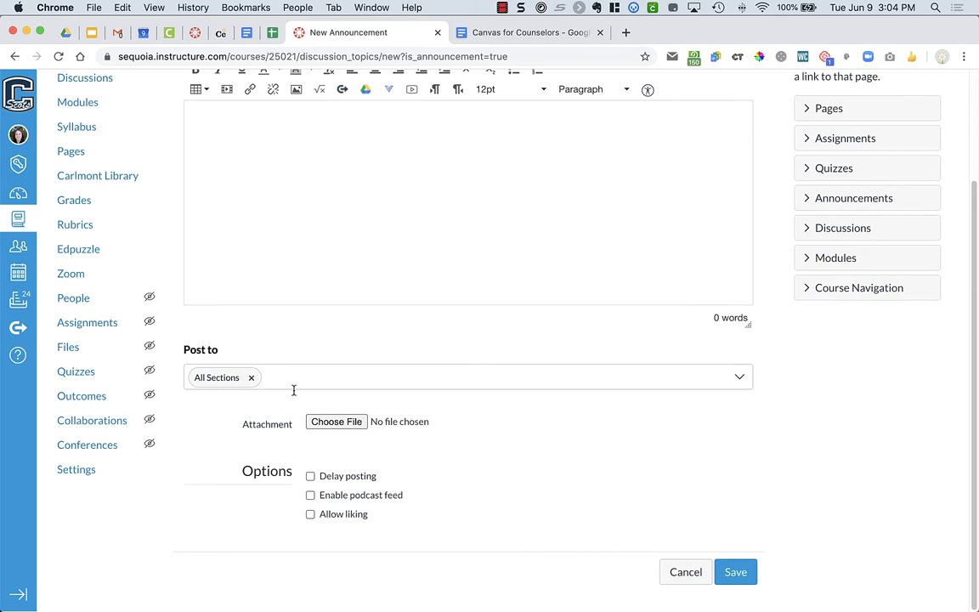
left_click(253, 379)
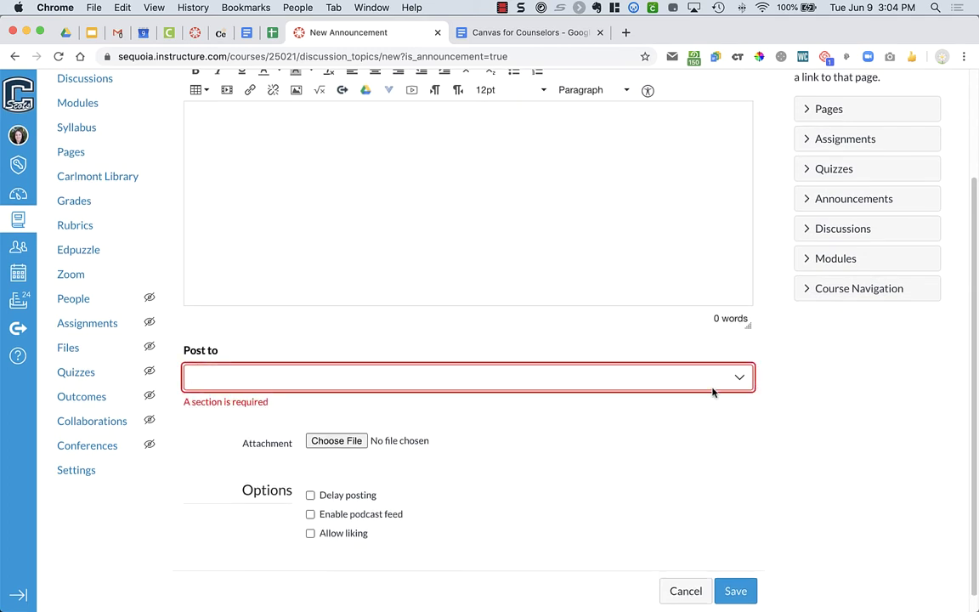
left_click(741, 382)
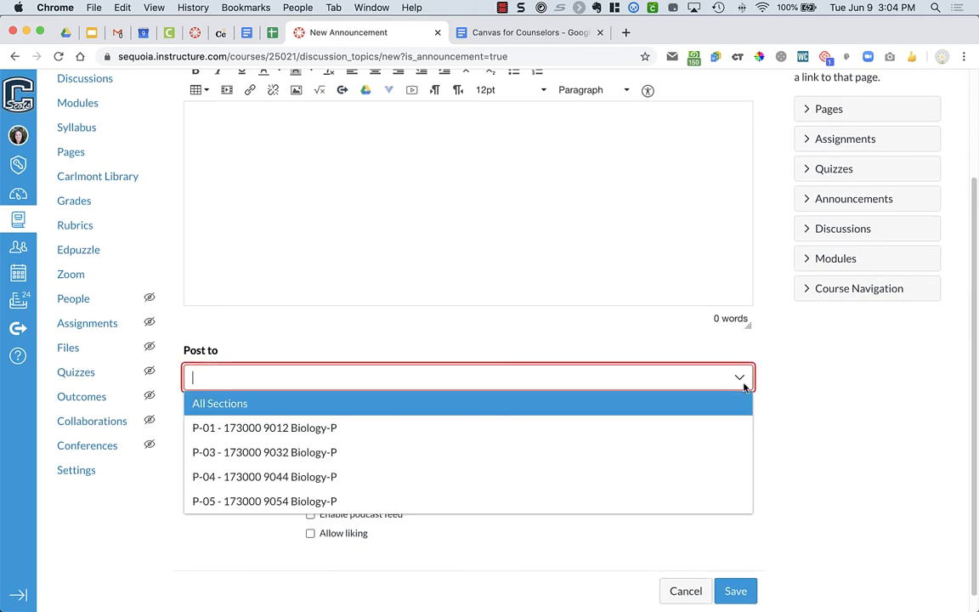
left_click(660, 425)
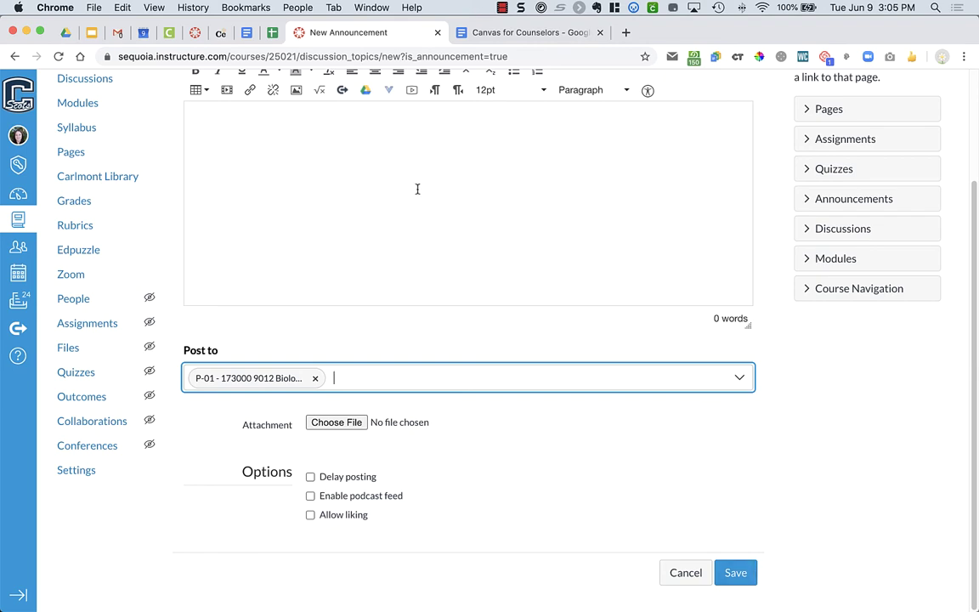
left_click(195, 34)
scroll(582, 382, "down", 2)
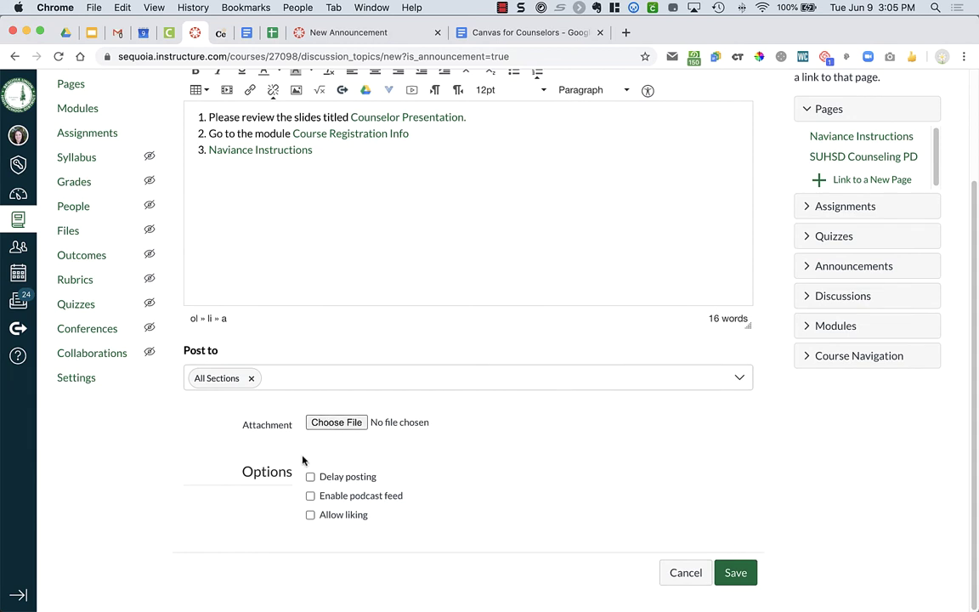
Delay posting until Jun 15, 2020 at 8:00 am and check Allow liking
left_click(311, 478)
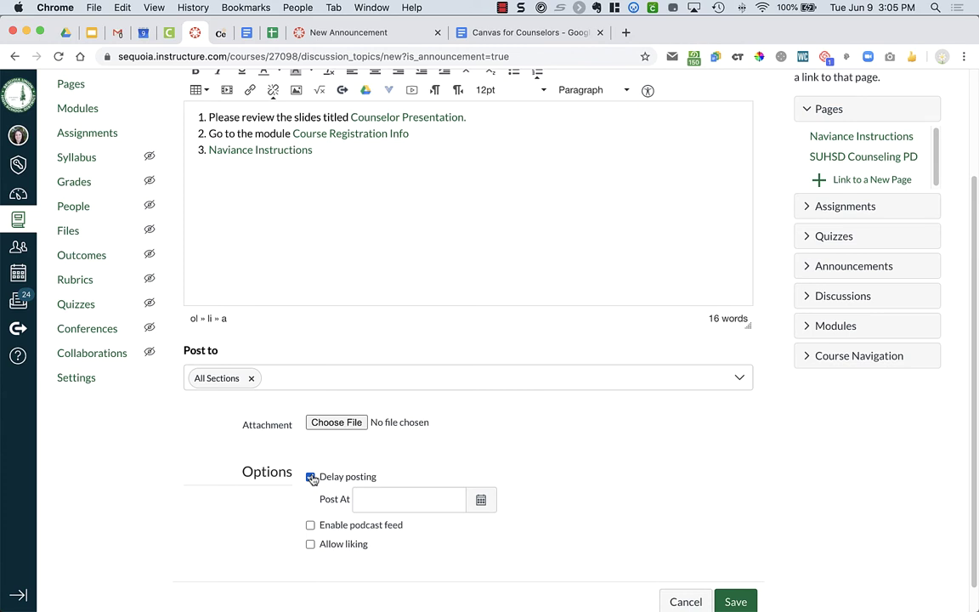
left_click(483, 500)
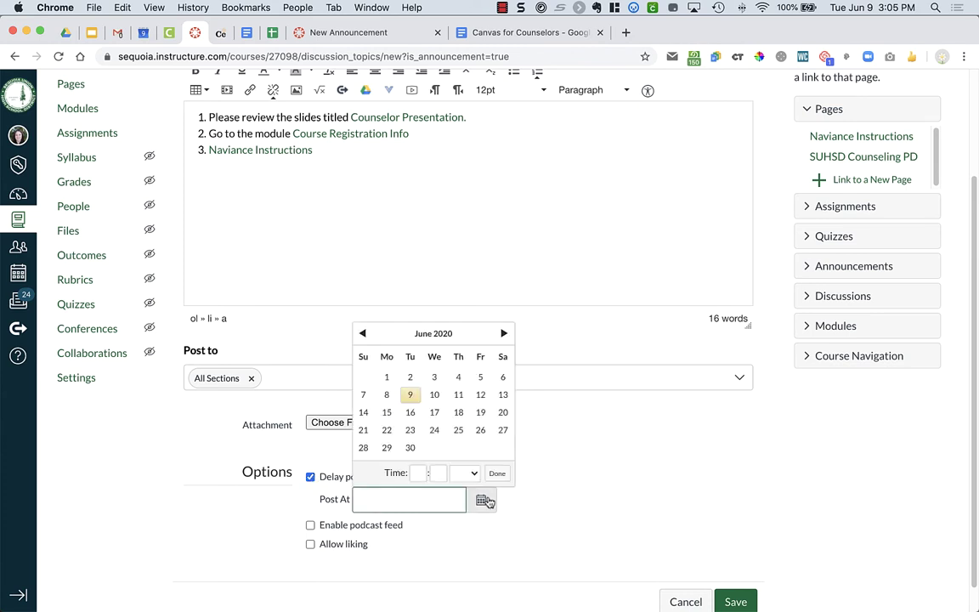
left_click(387, 412)
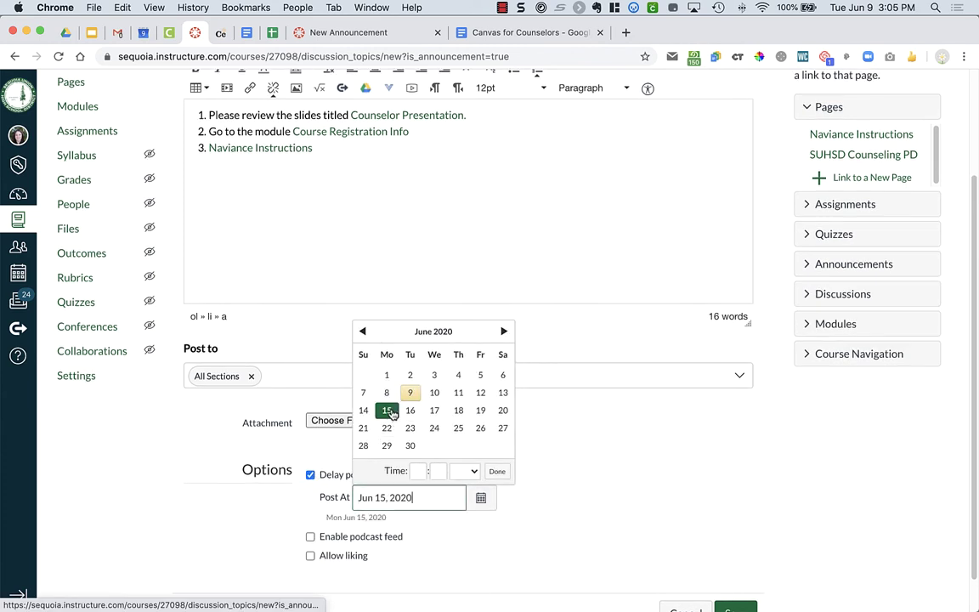
left_click(416, 471)
type("8")
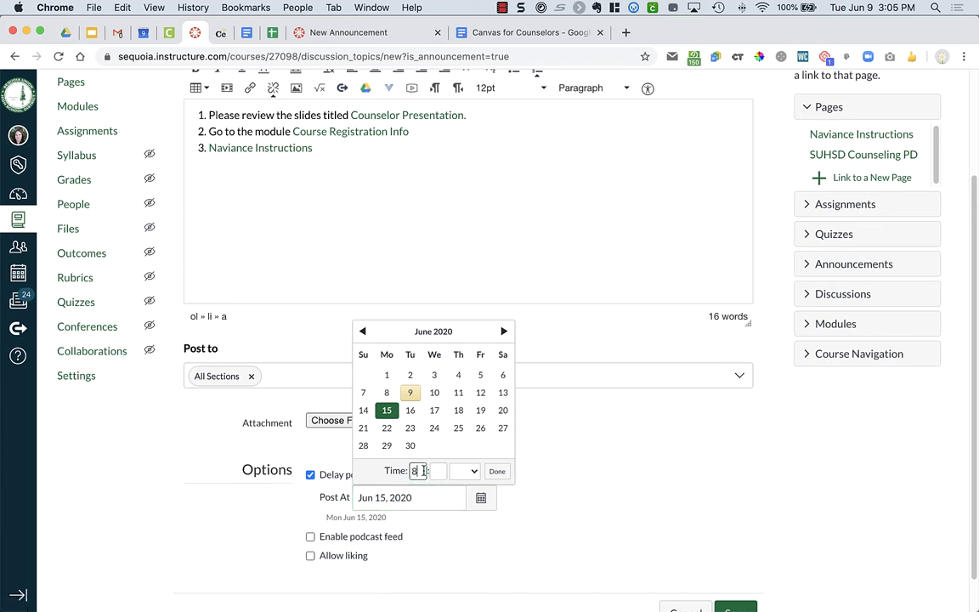
left_click(475, 471)
left_click(459, 455)
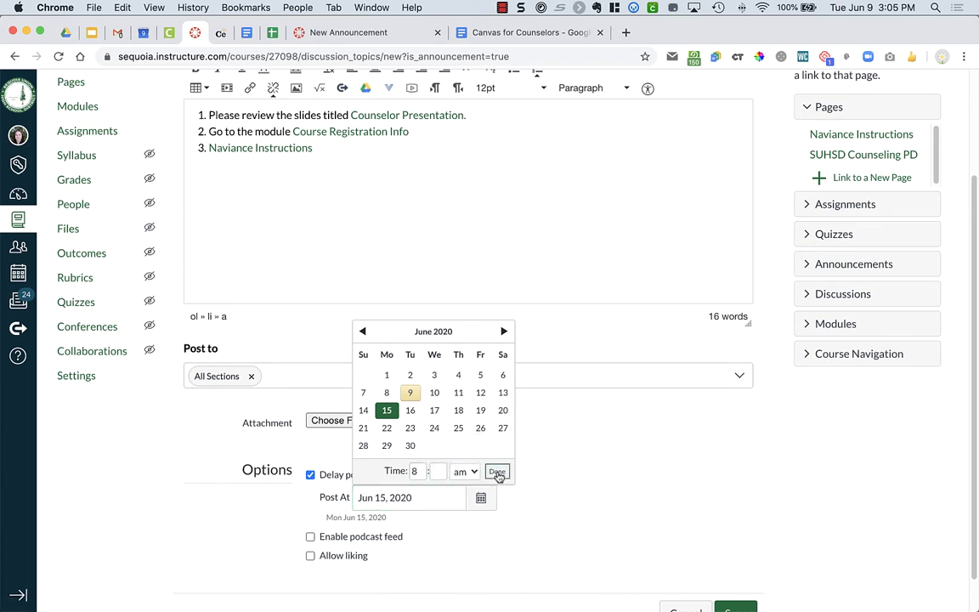
left_click(497, 470)
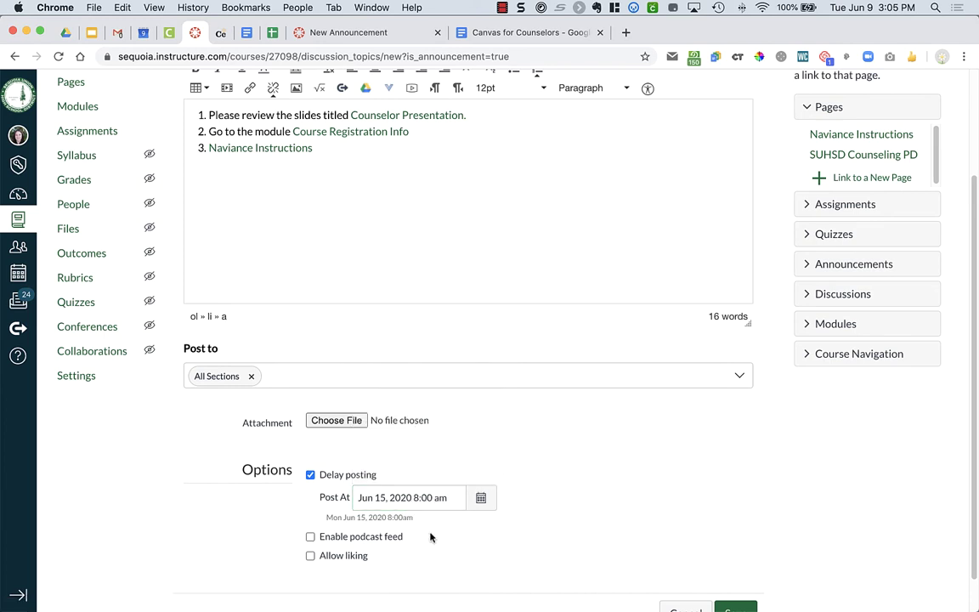
left_click(356, 556)
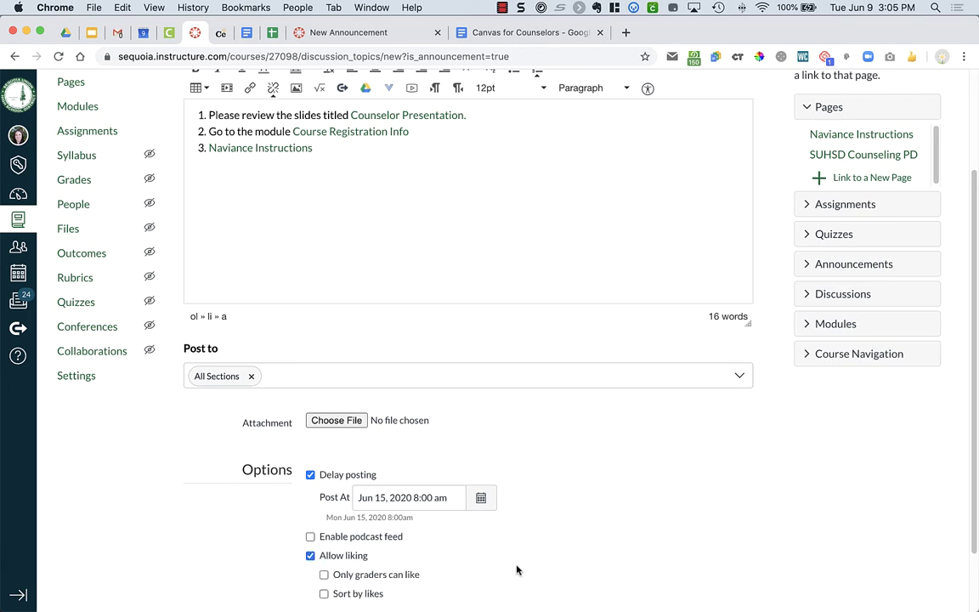
scroll(517, 570, "down", 2)
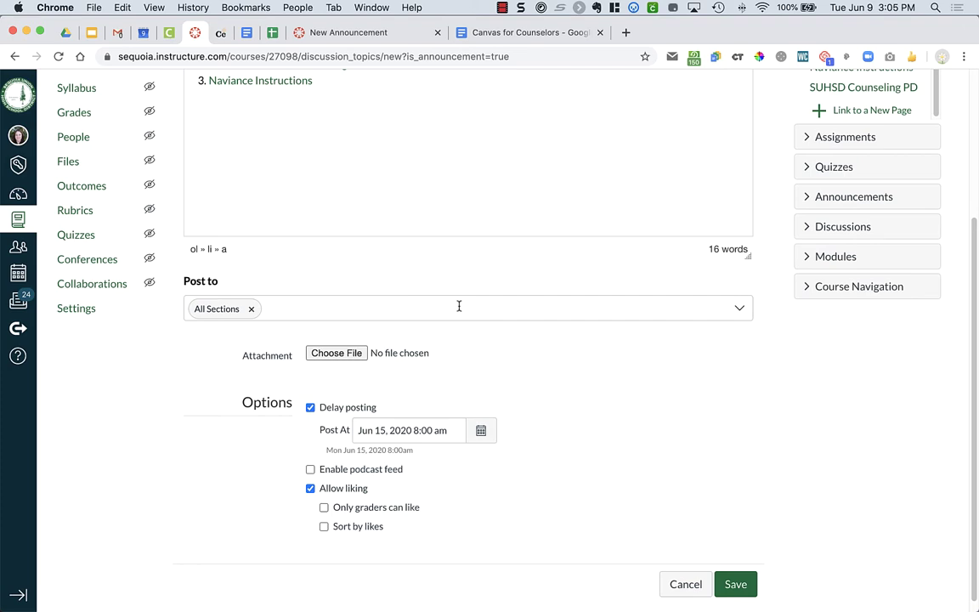
Below the list, add the paragraph 'If you have quesitons please send me an email.'
scroll(516, 386, "up", 3)
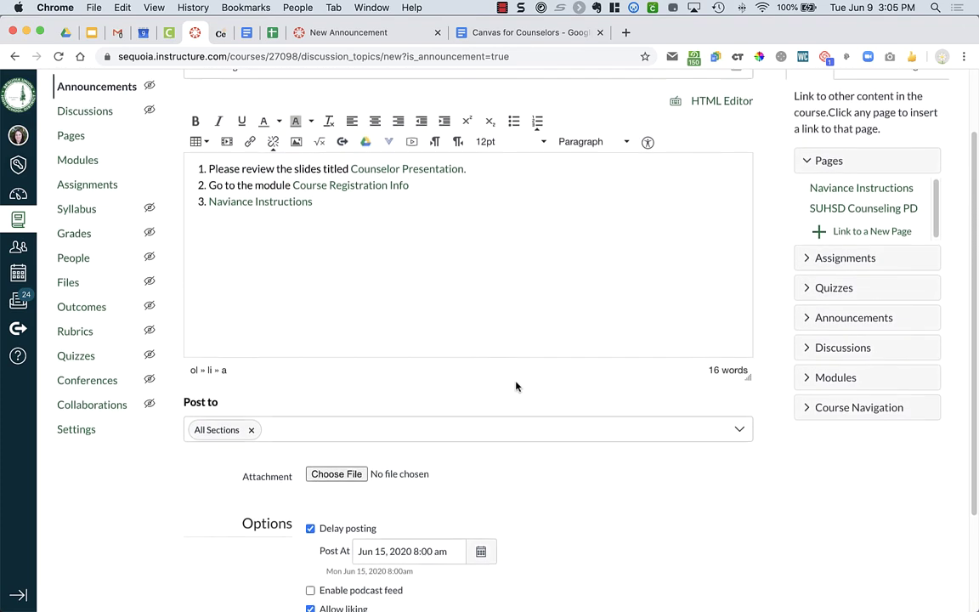
scroll(516, 386, "down", 2)
scroll(515, 385, "up", 2)
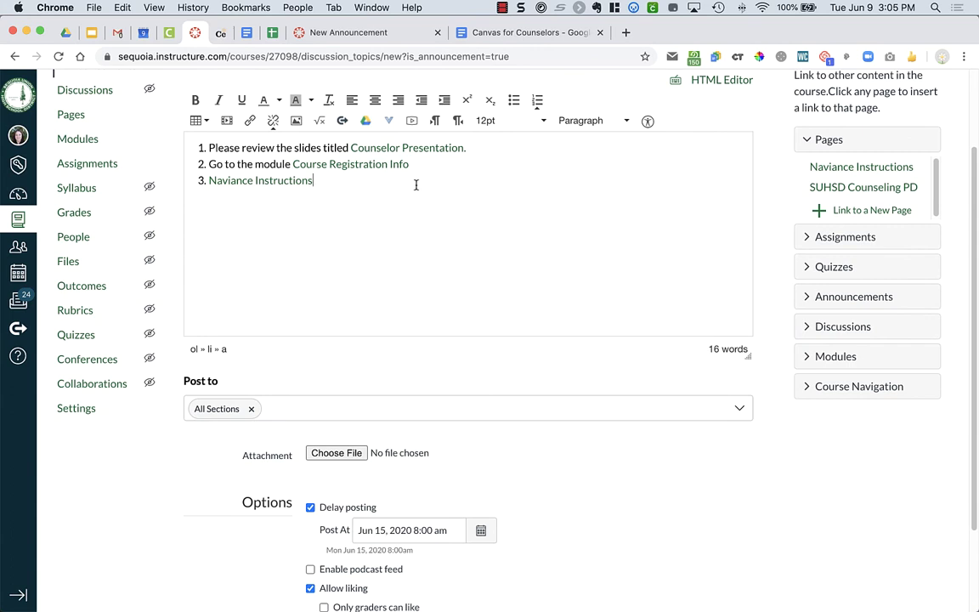
key("Return")
key("Return")
type("If you have quesitons ")
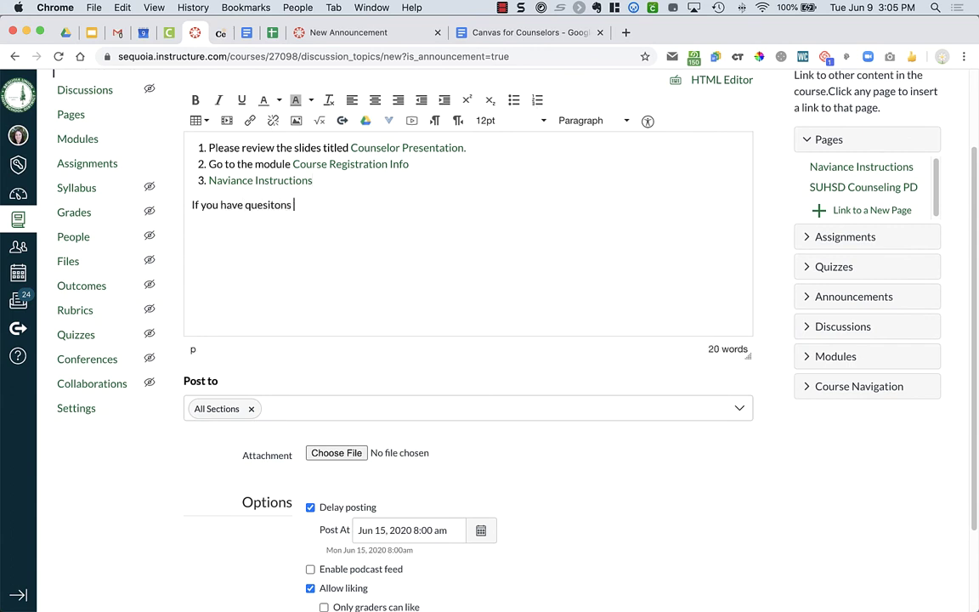
type("please send me a")
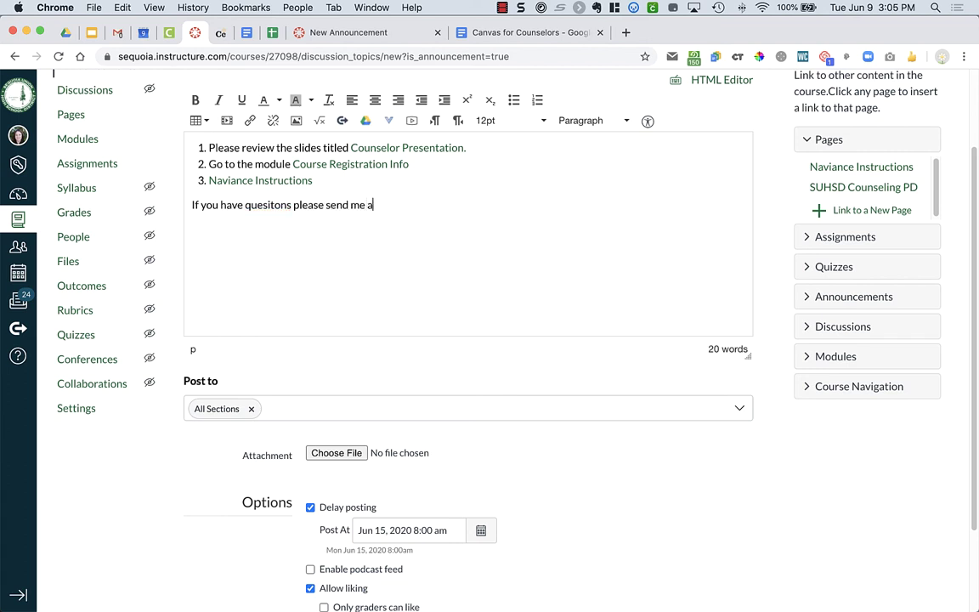
type("n email.")
scroll(416, 263, "down", 3)
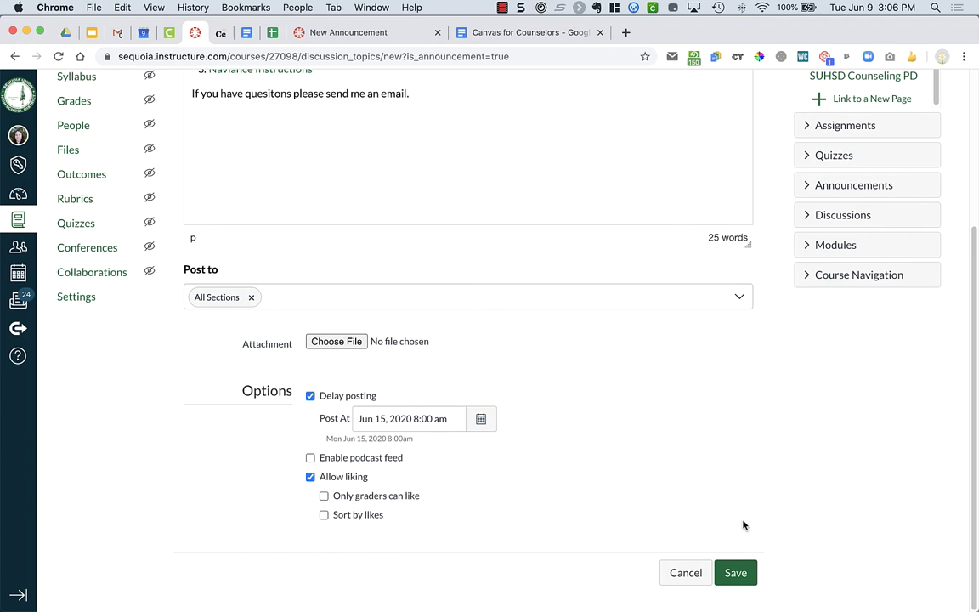
Save the delayed announcement and reopen Course Reg Info from the course Announcements list
left_click(736, 572)
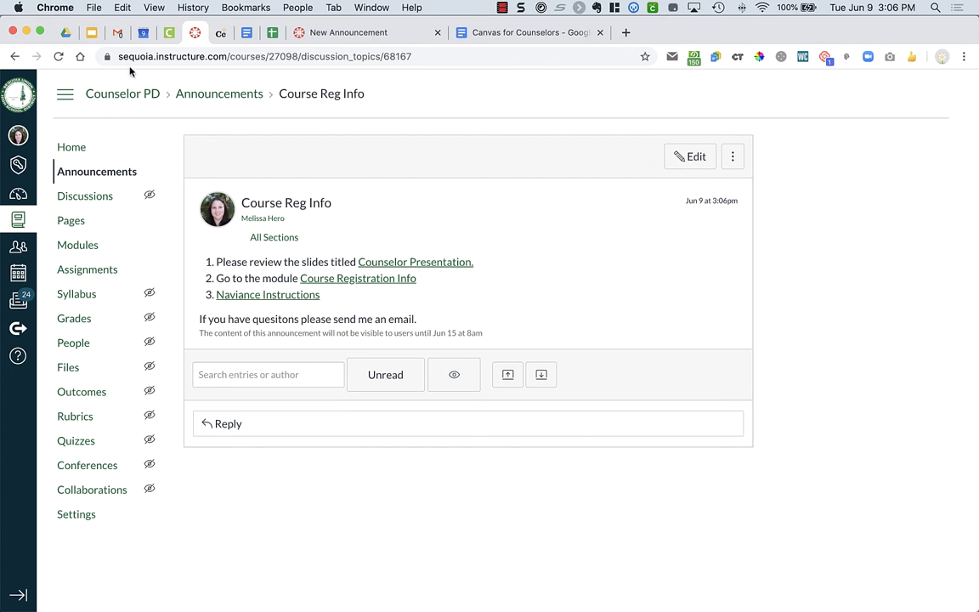
left_click(69, 149)
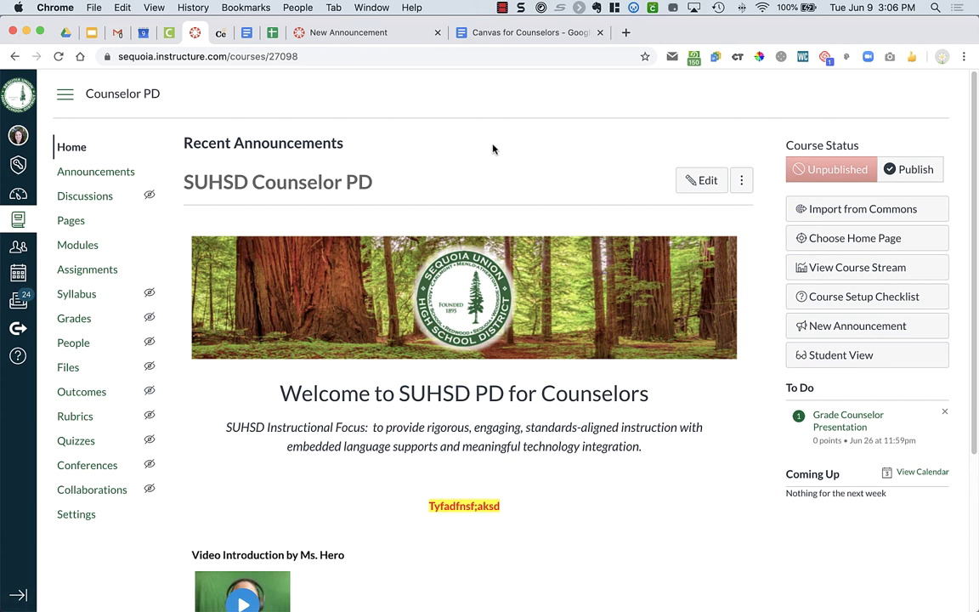
left_click(63, 172)
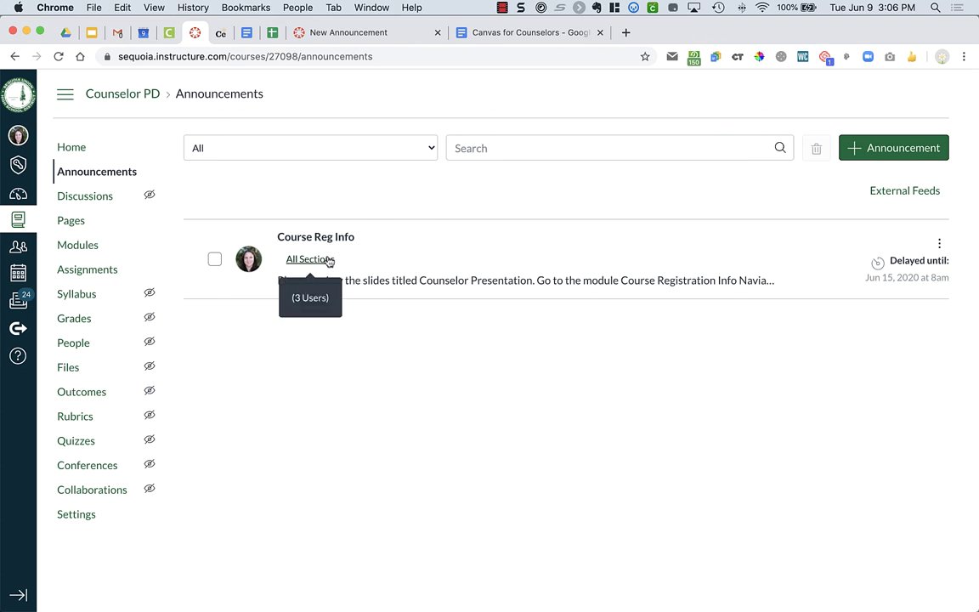
left_click(324, 243)
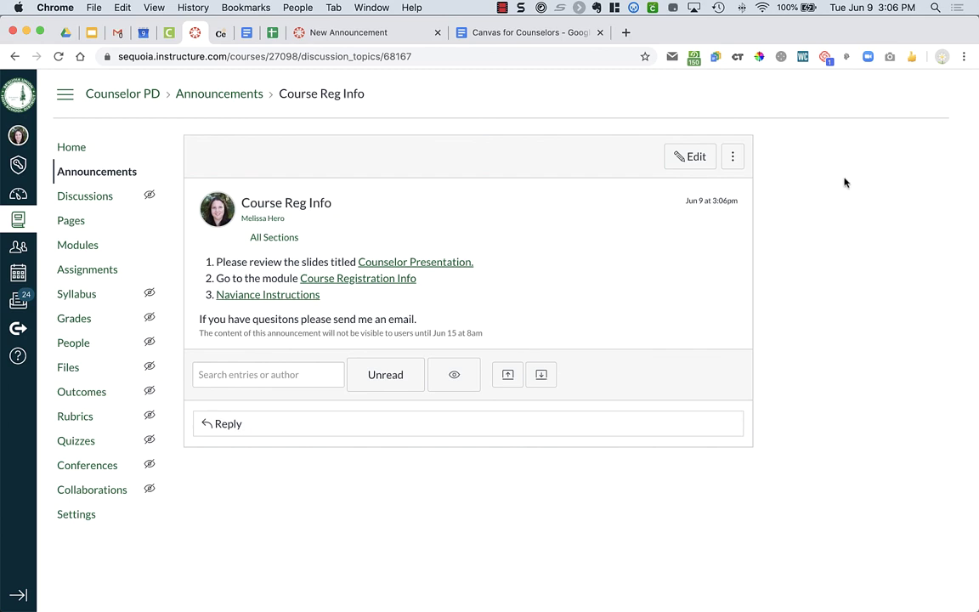
Edit Course Reg Info to uncheck Delay posting, save it, and return to course Home
left_click(690, 159)
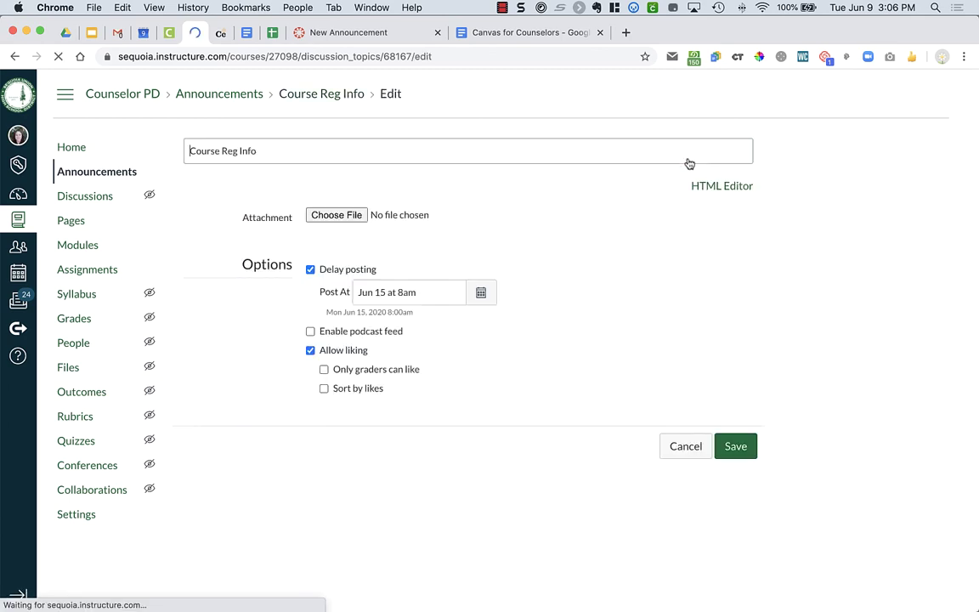
scroll(360, 406, "down", 3)
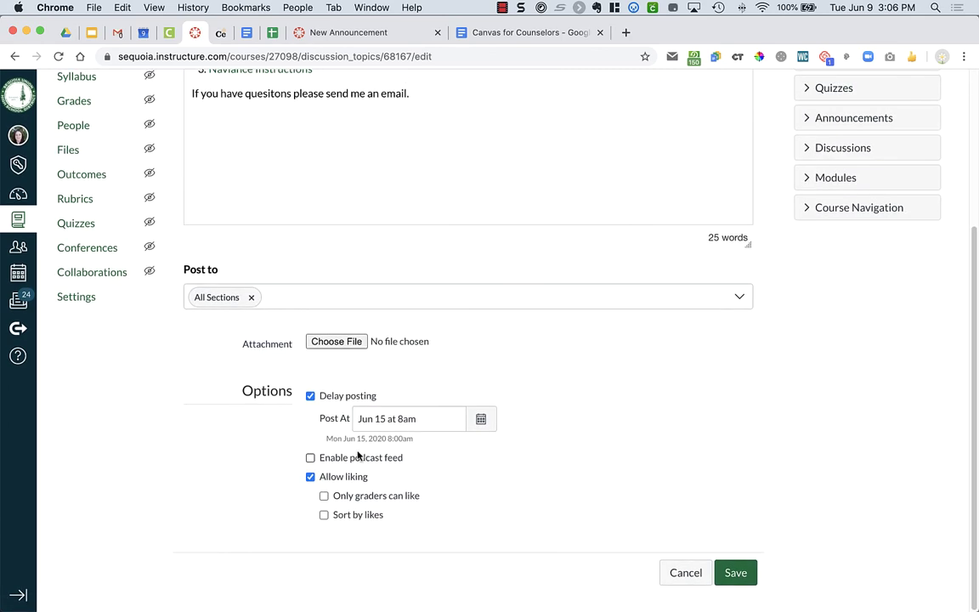
left_click(310, 395)
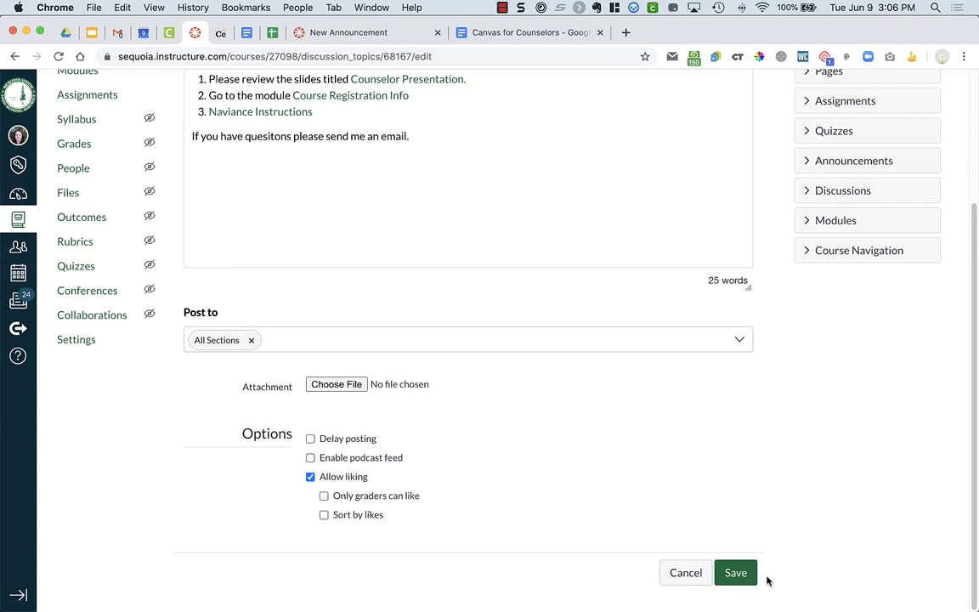
left_click(741, 575)
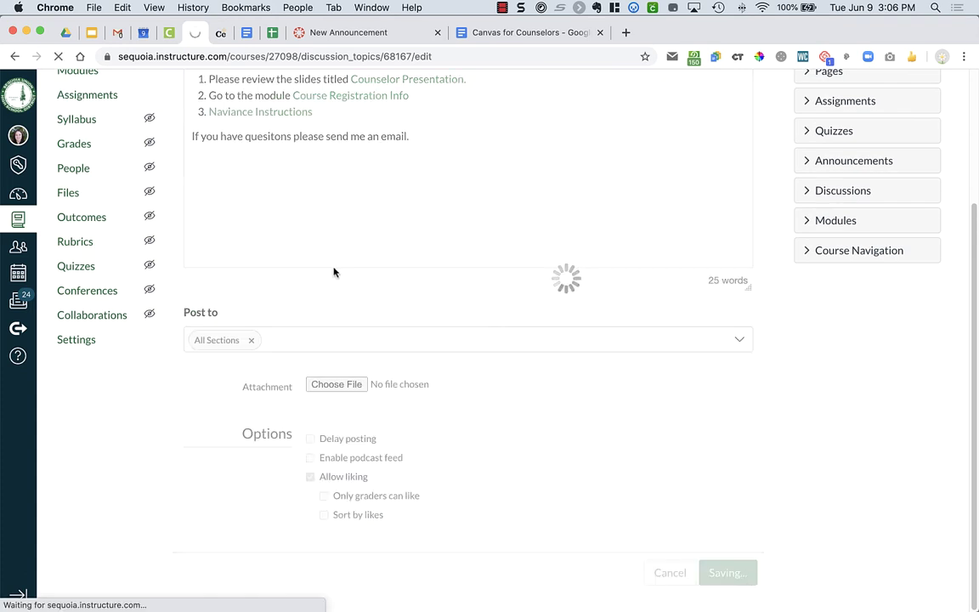
left_click(80, 146)
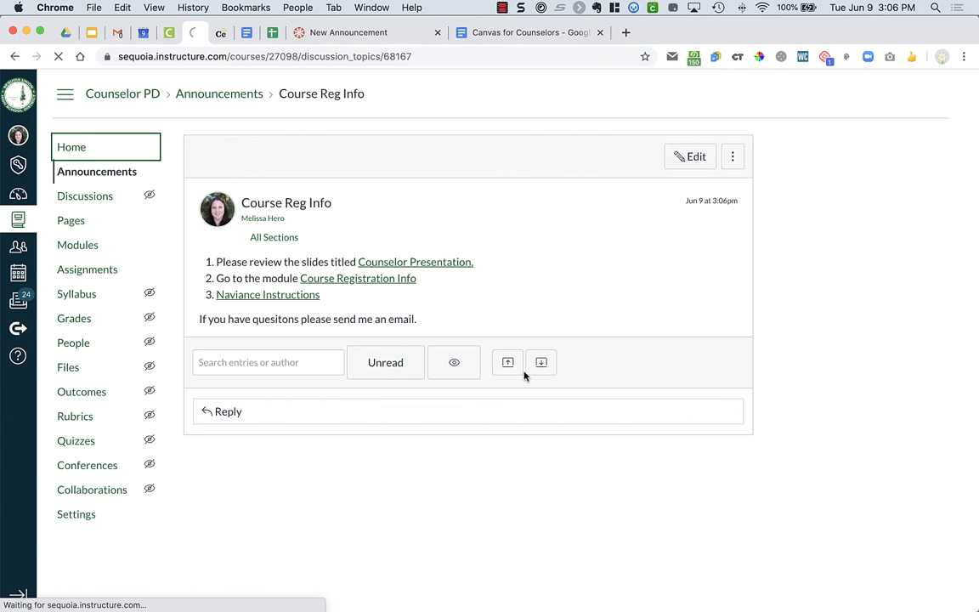